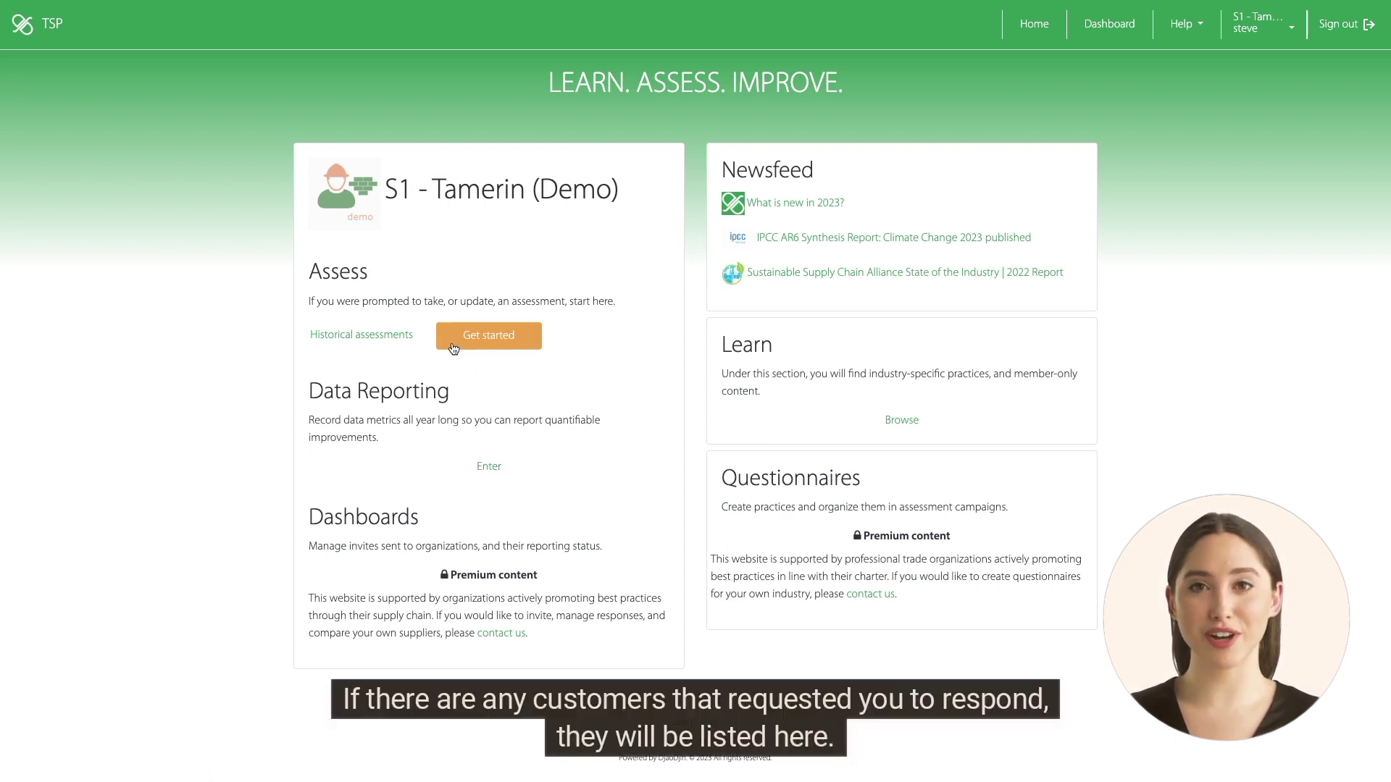
Step: Open the pending ESG/Environmental Practices assessment requested by Energy Utility (Demo)
click(357, 336)
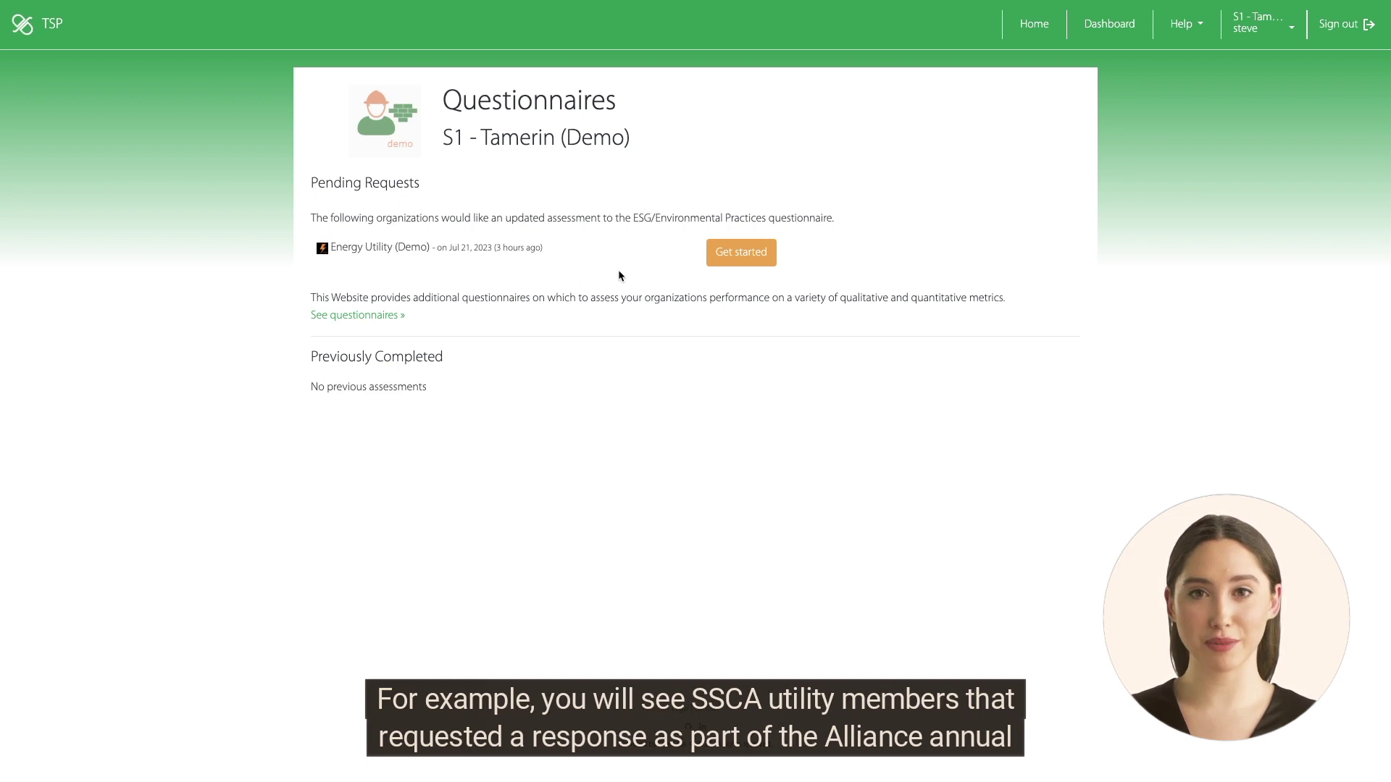
click(748, 258)
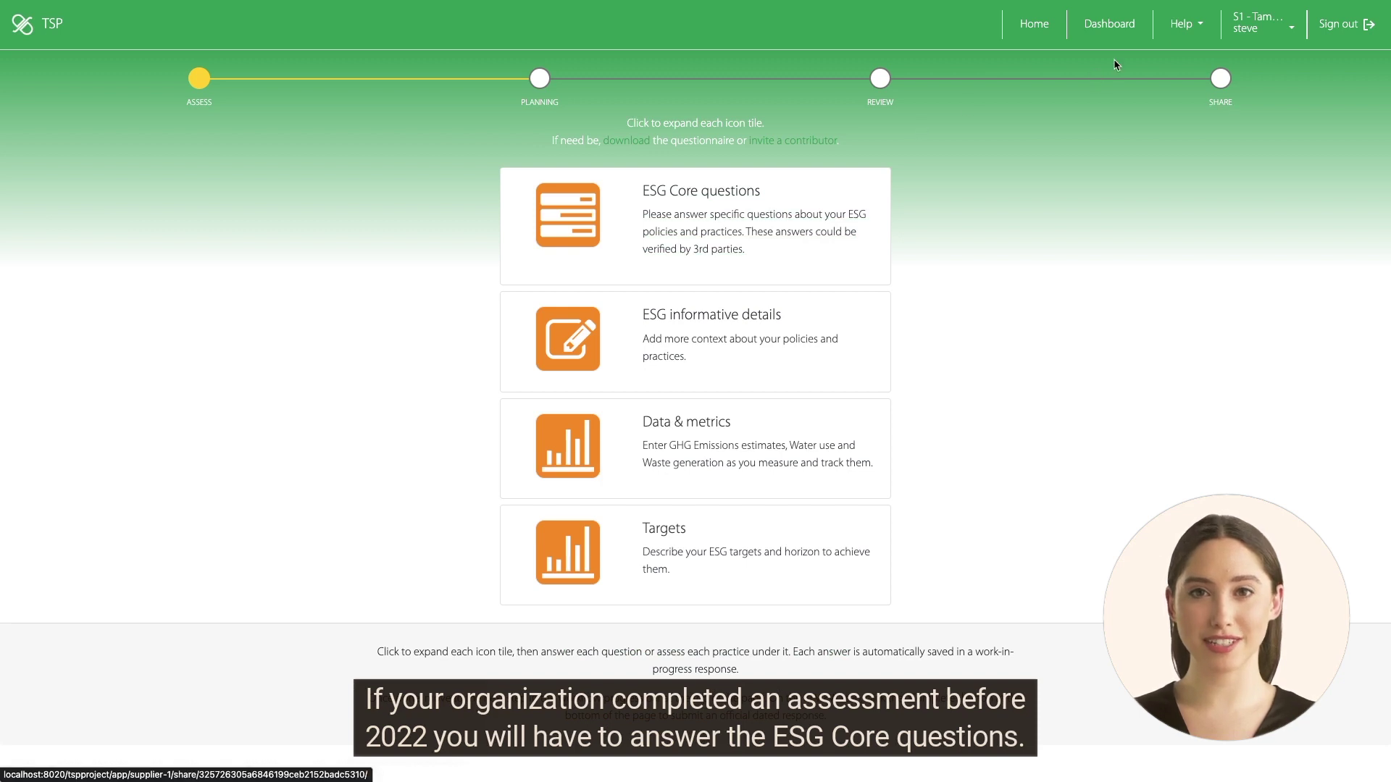
Step: Open the ESG/Environmental practices questionnaire guide in the getting-started help and read its structure and how practices are selected
click(1188, 27)
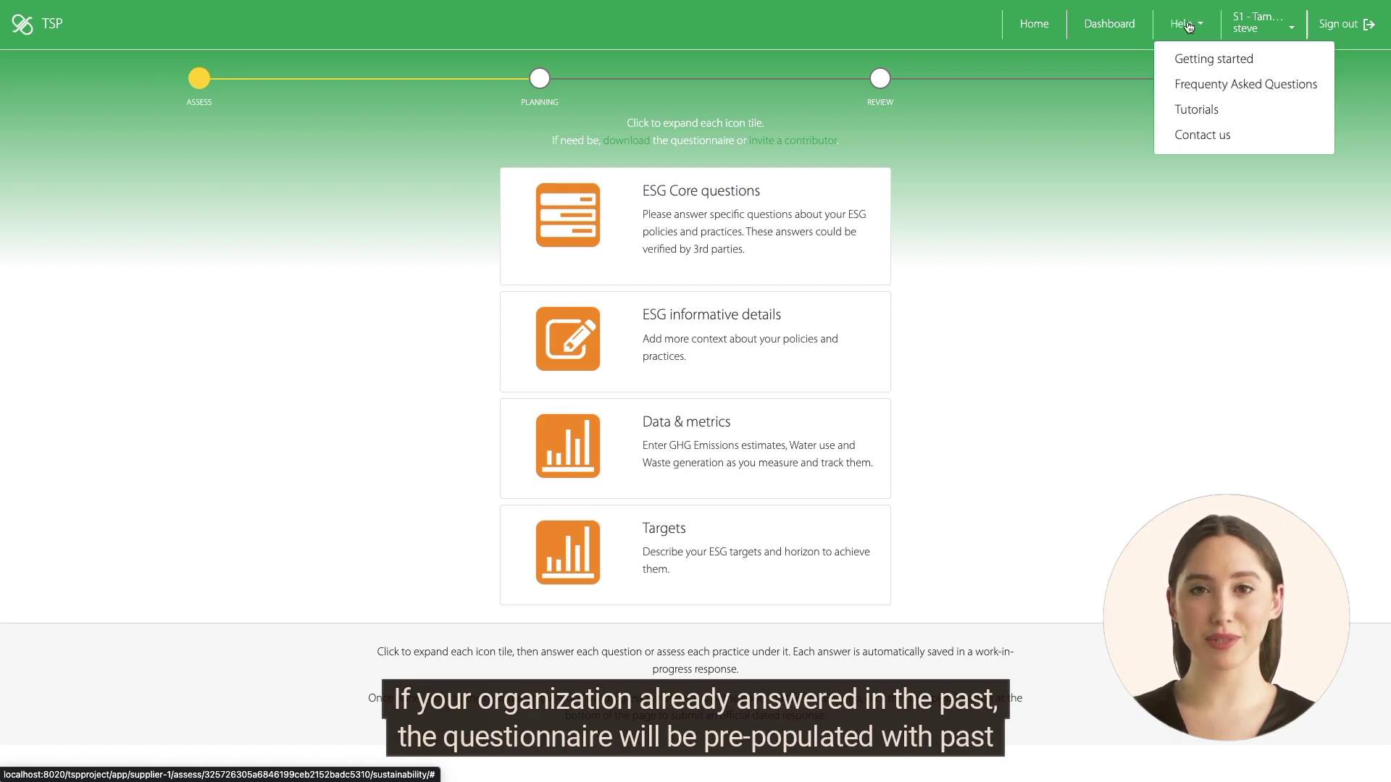
click(1194, 61)
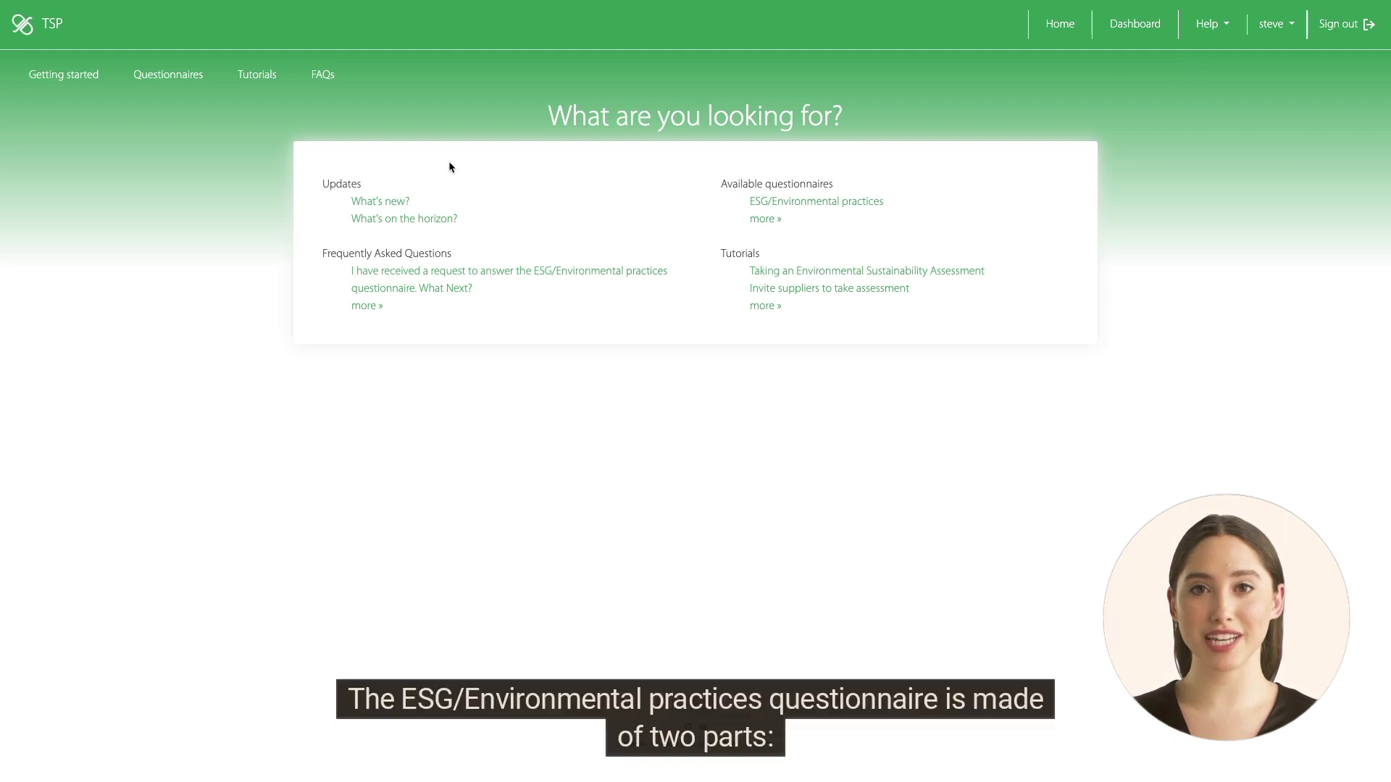
click(804, 201)
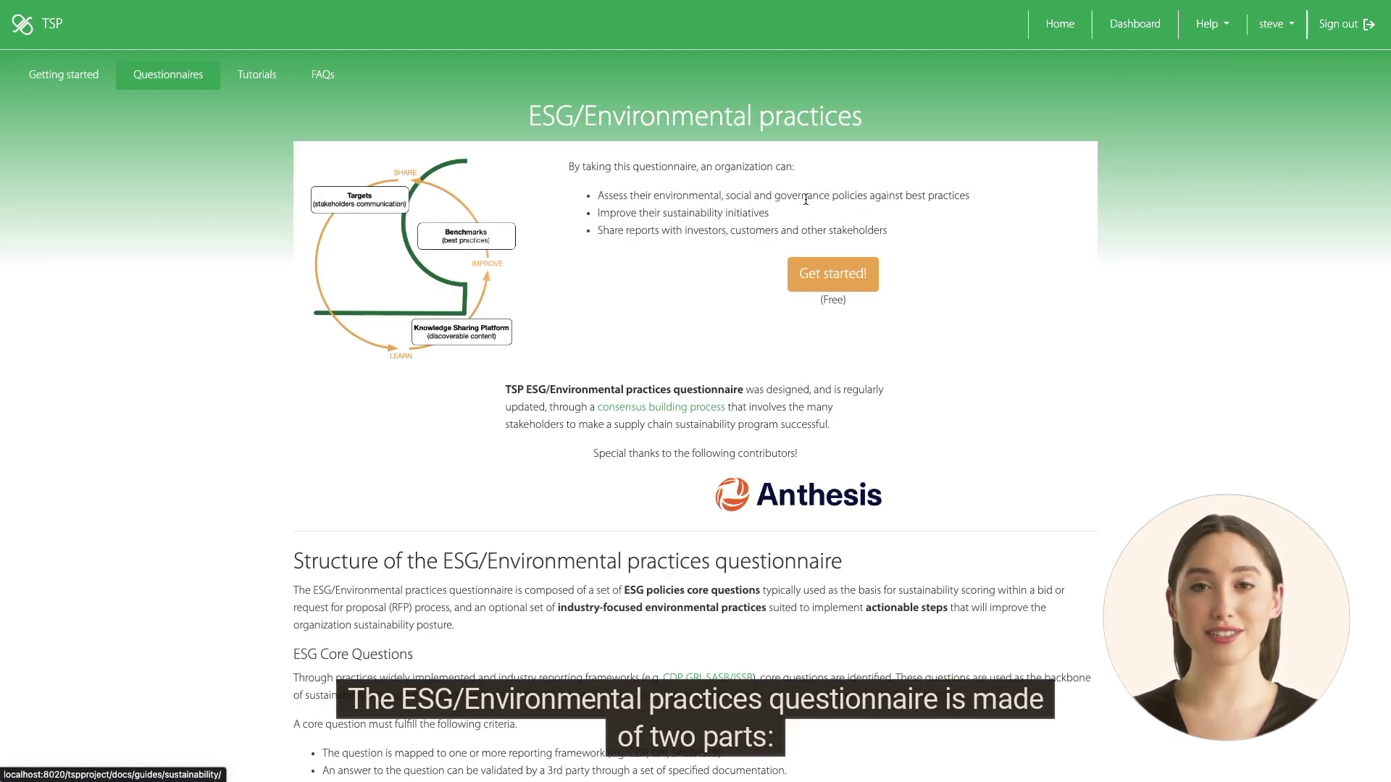
scroll(730, 429, down, 5)
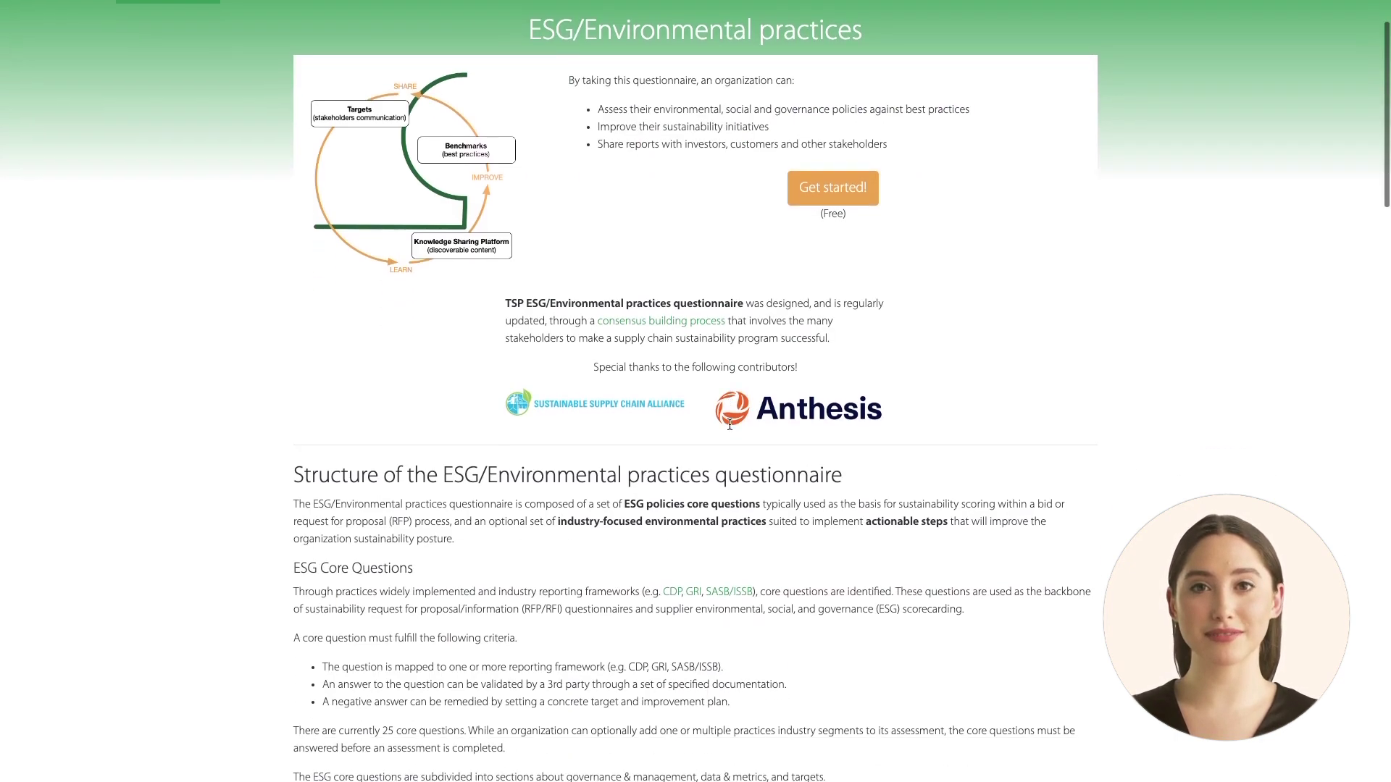
scroll(730, 429, down, 3)
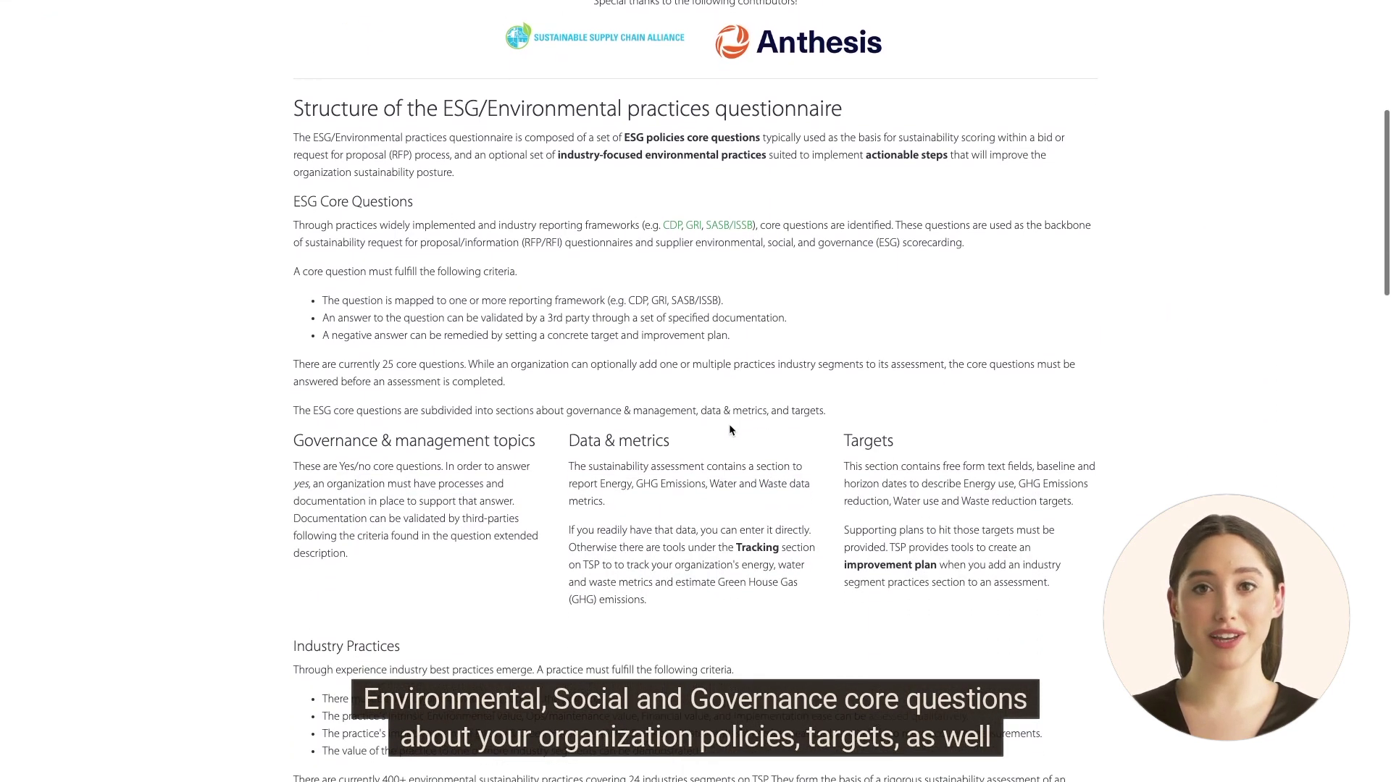
scroll(730, 429, down, 3)
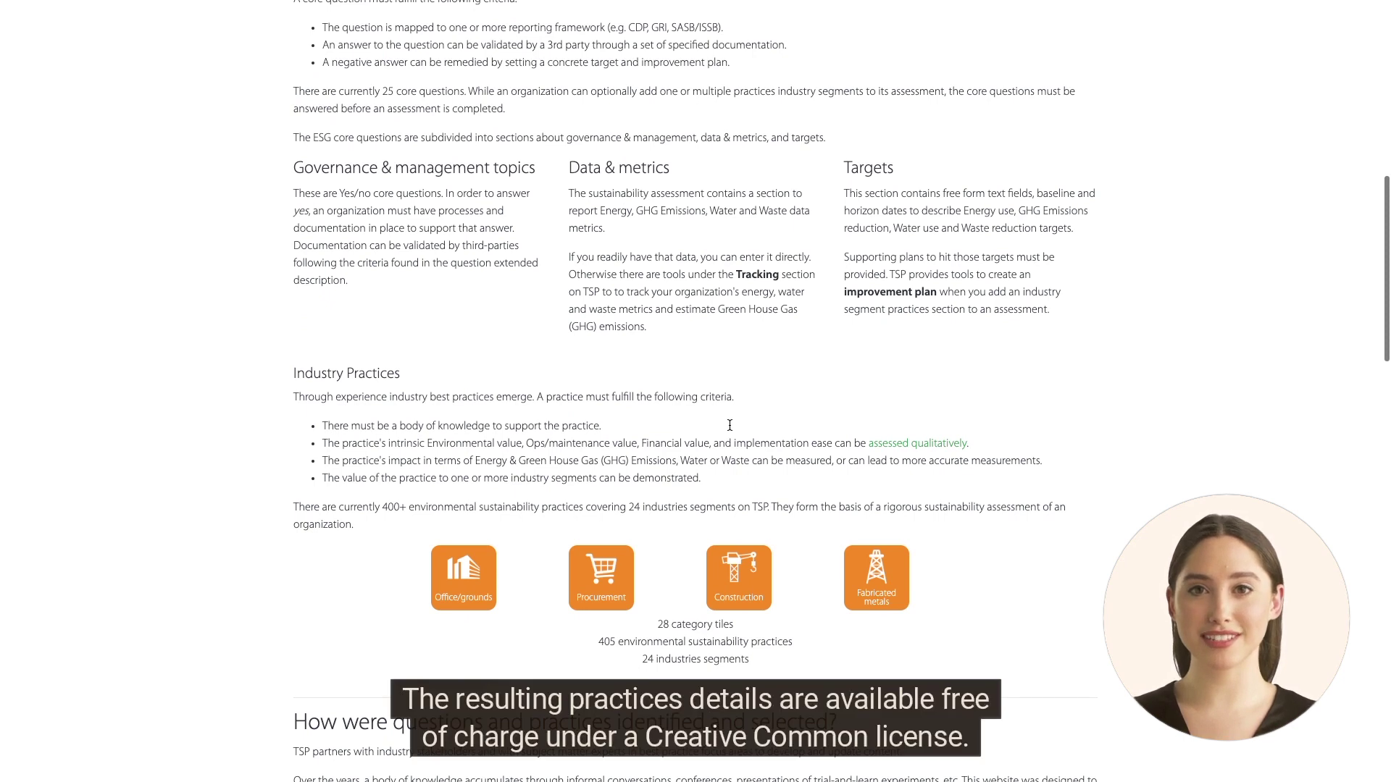
scroll(729, 426, down, 5)
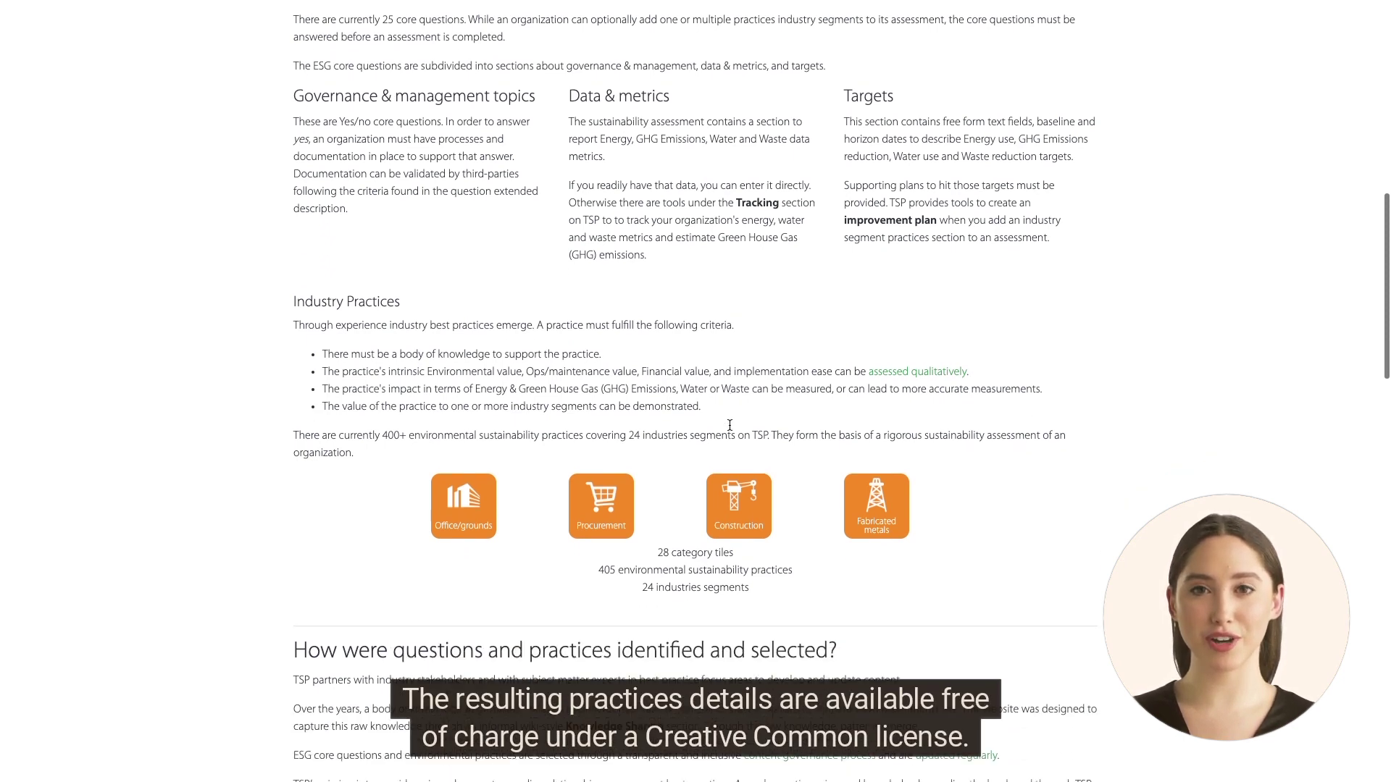
scroll(730, 425, down, 2)
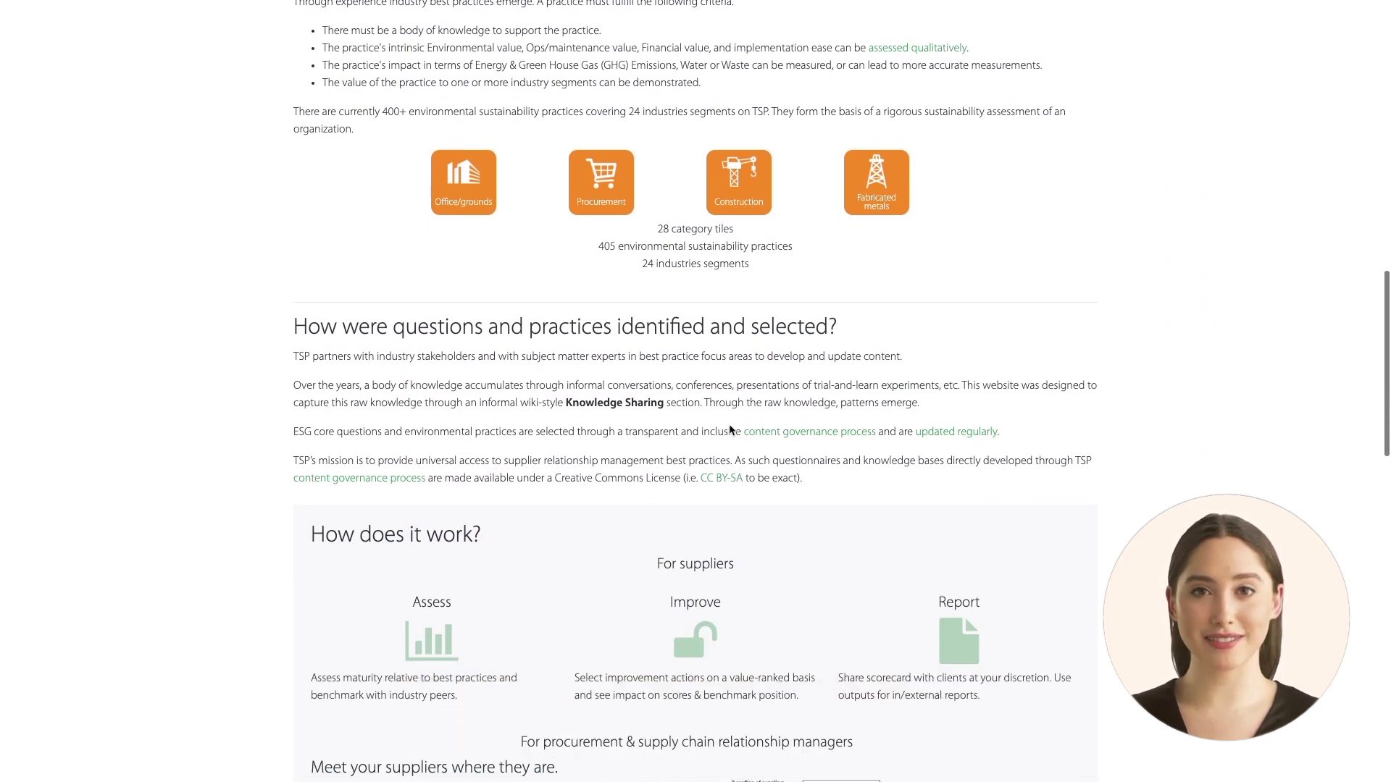
scroll(729, 429, up, 15)
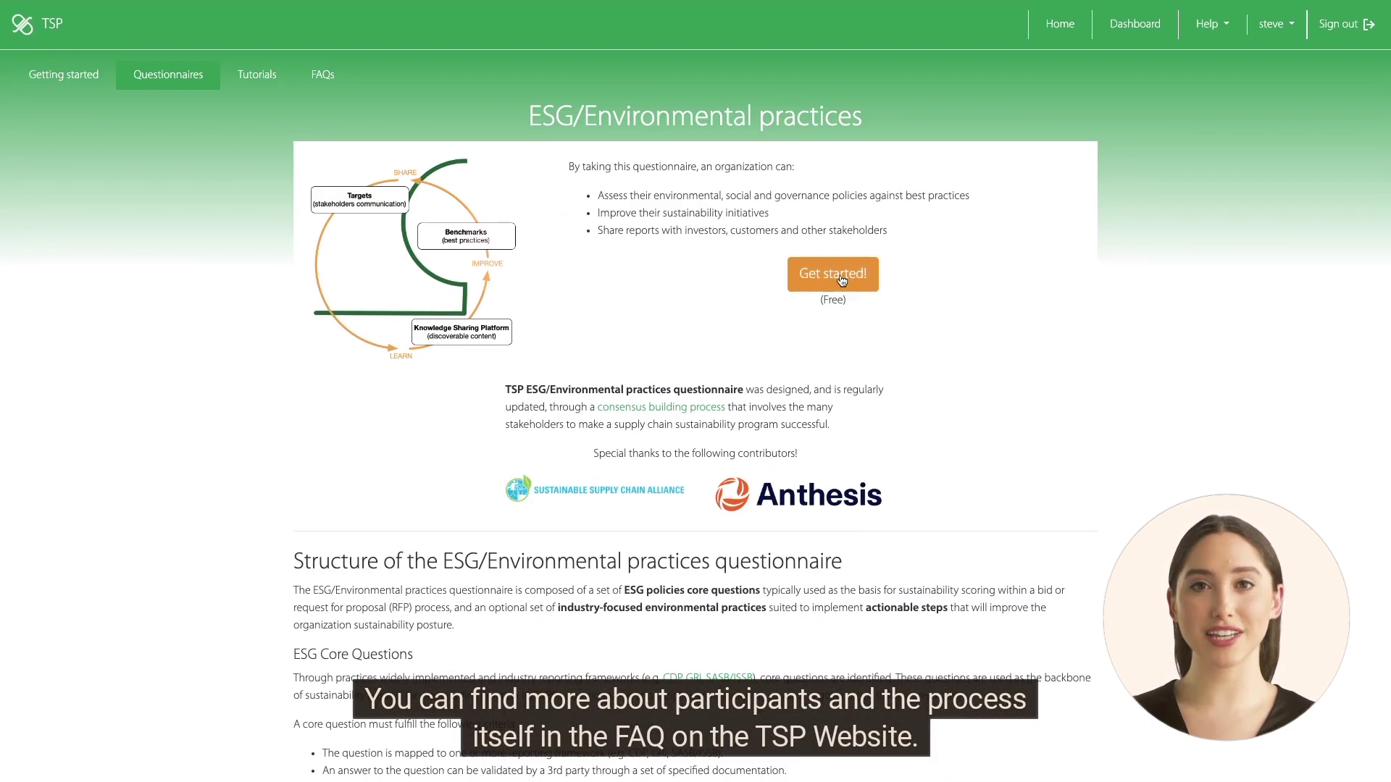
click(837, 277)
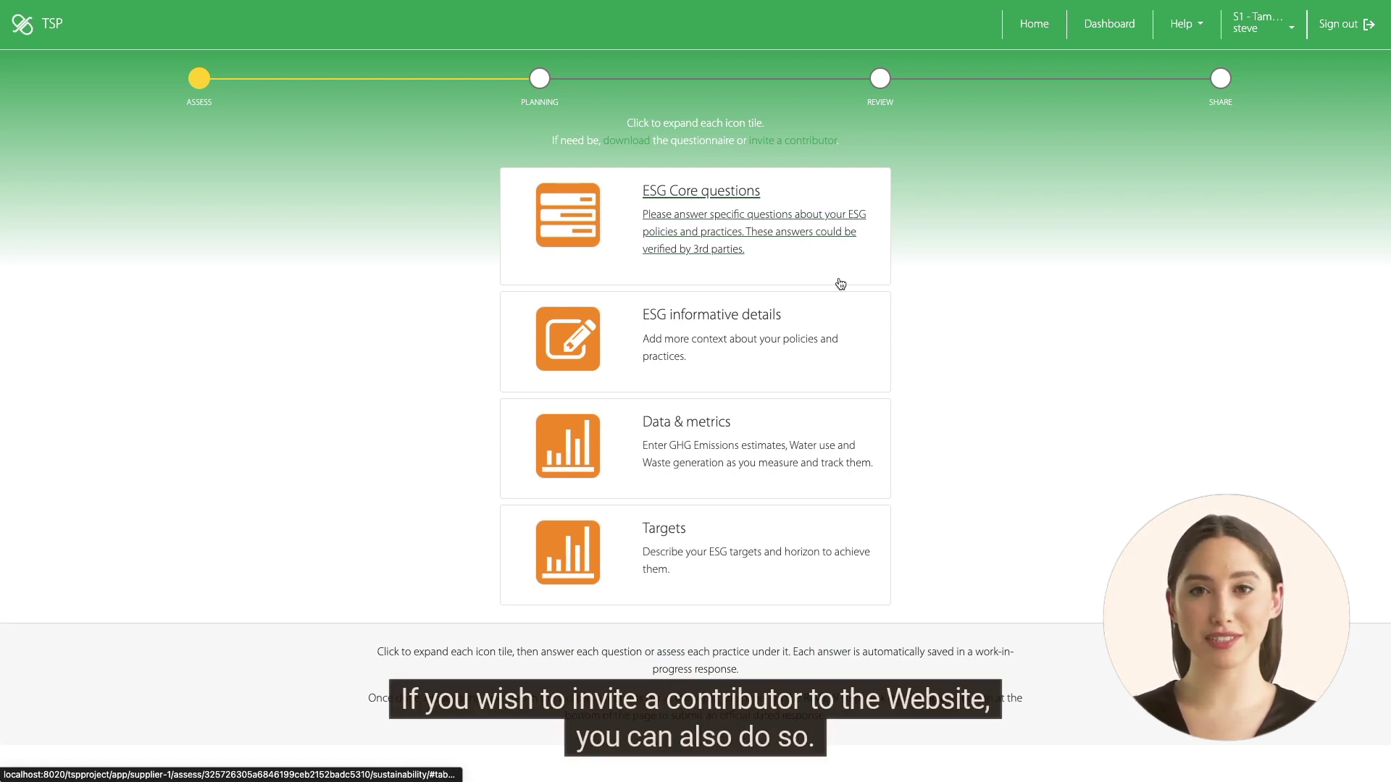
click(779, 218)
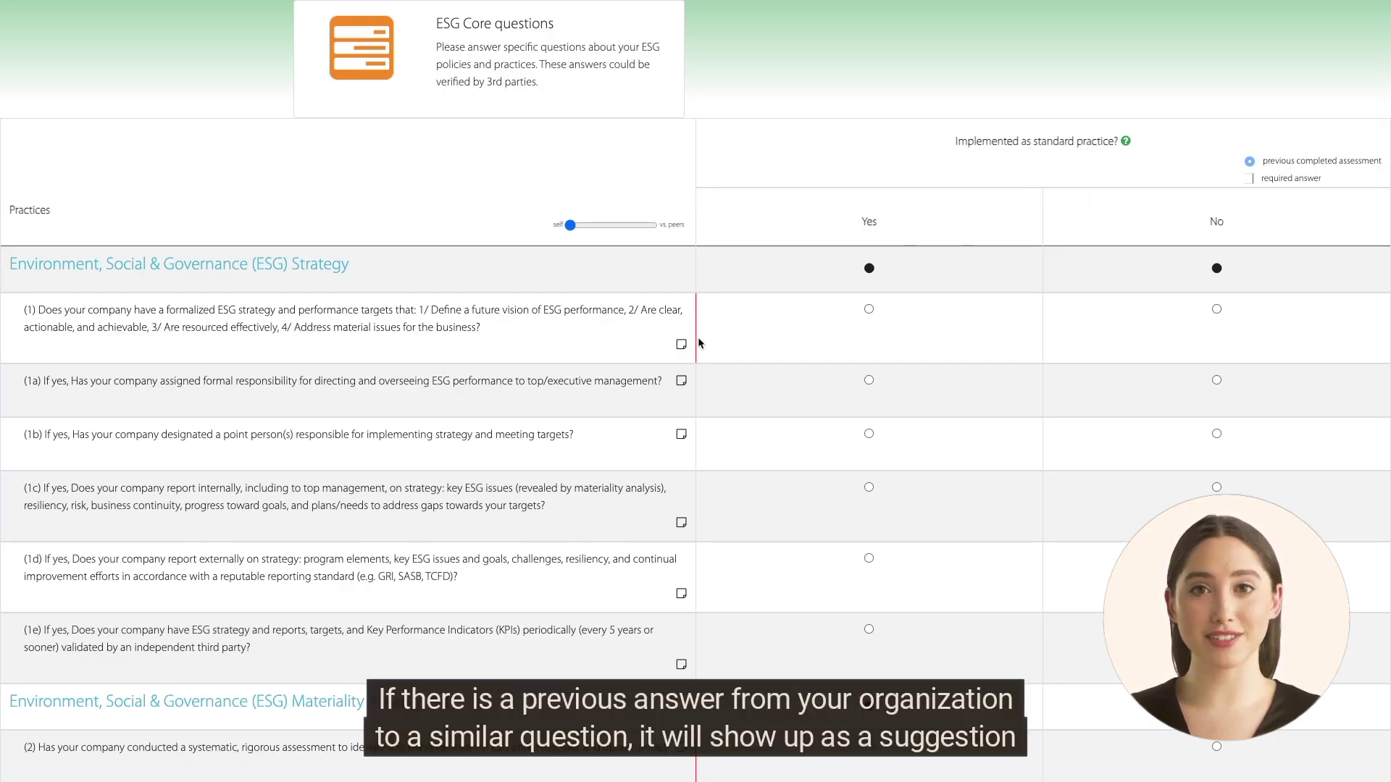
click(868, 309)
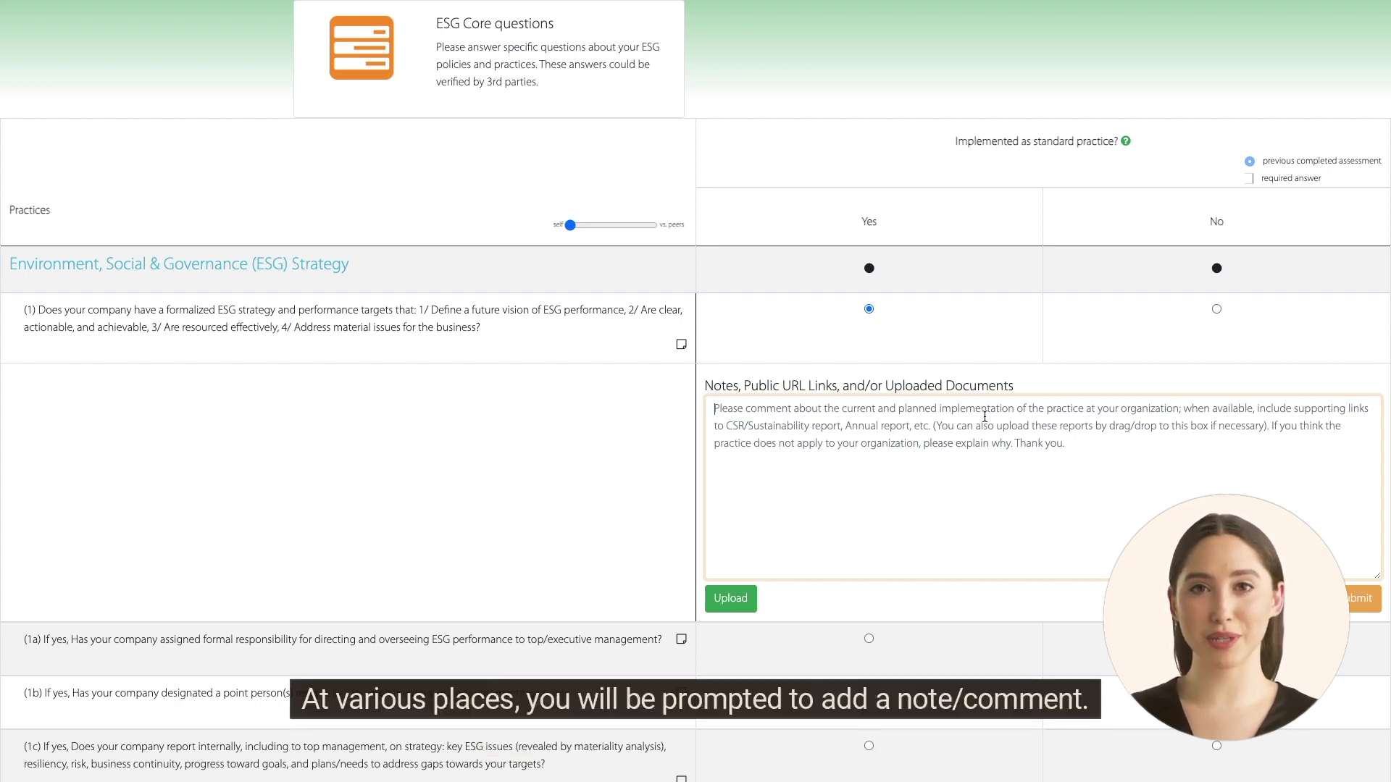
text(Demo information a)
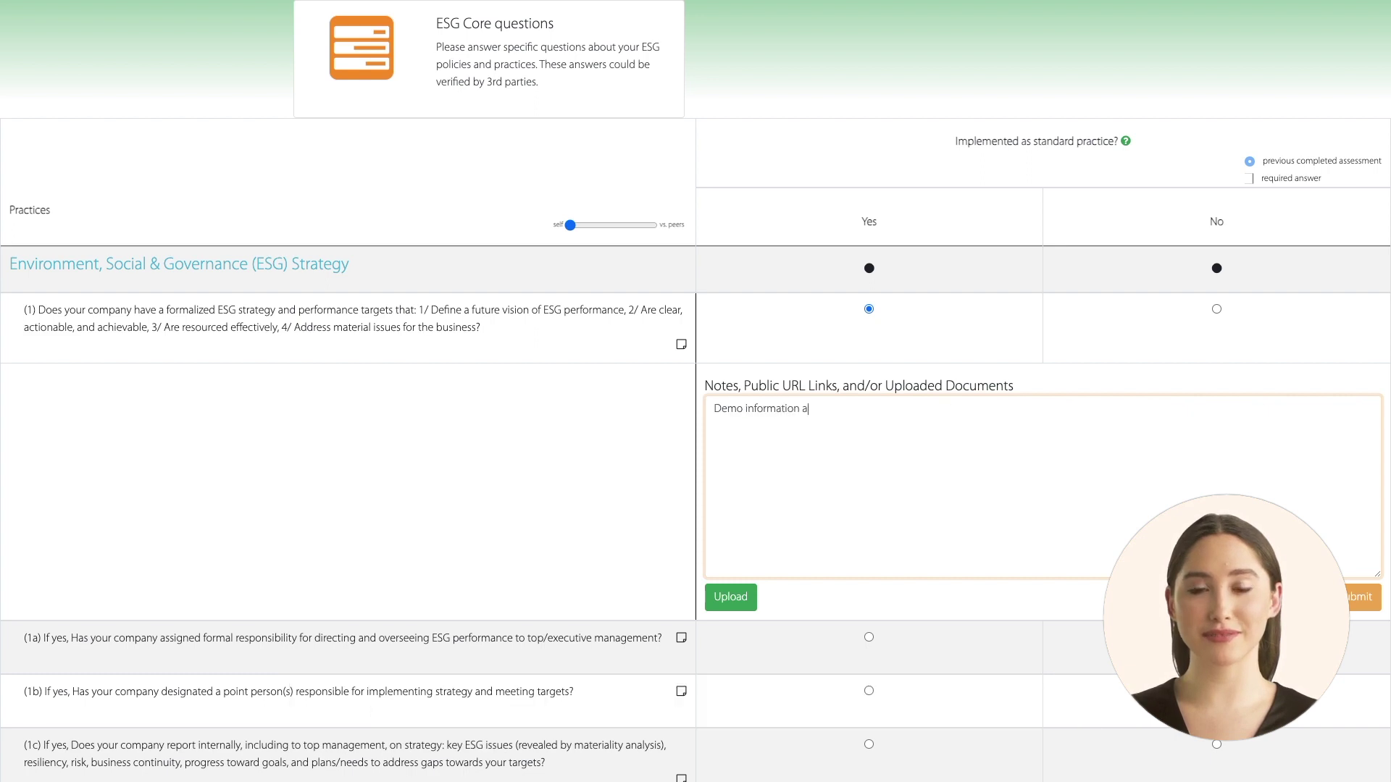
text(vailable at https://www.tspproject)
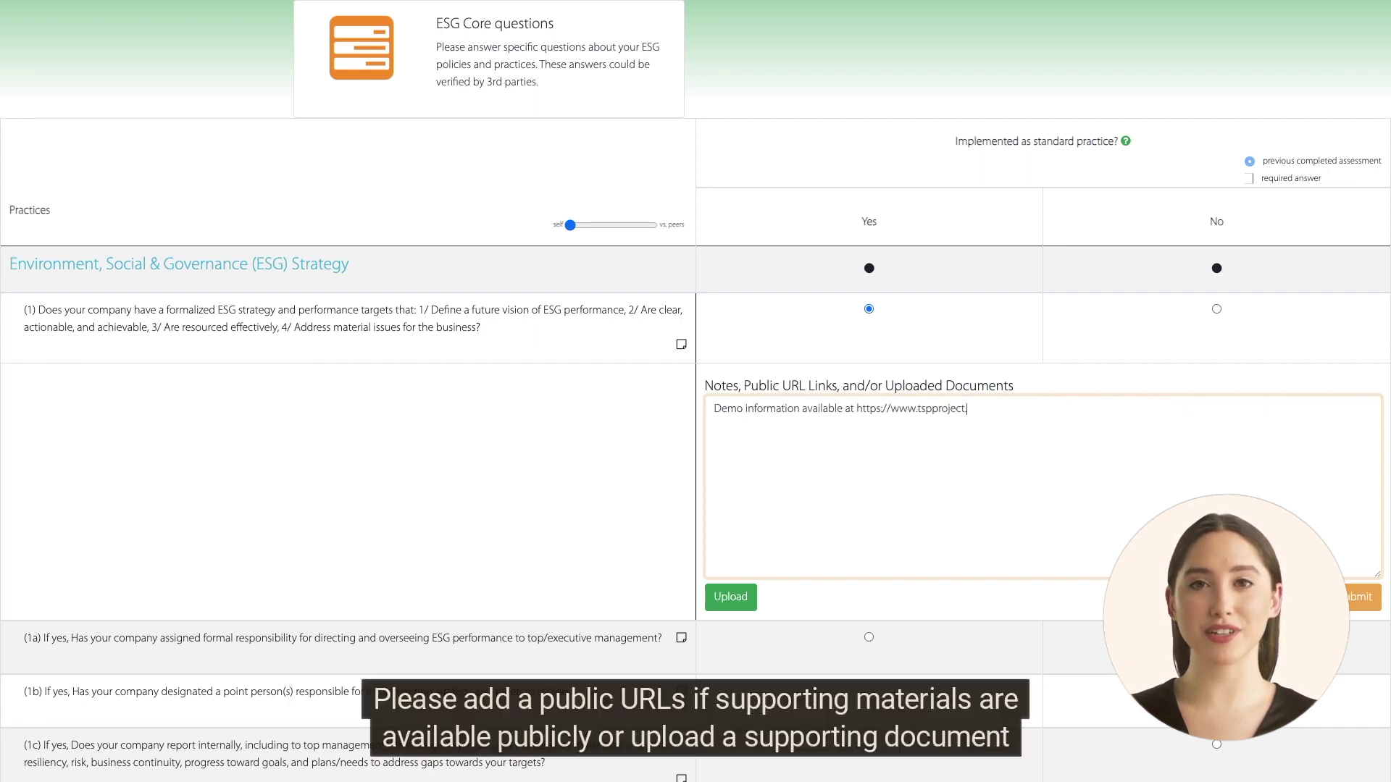
text(.org/docs/guides/sustainability/)
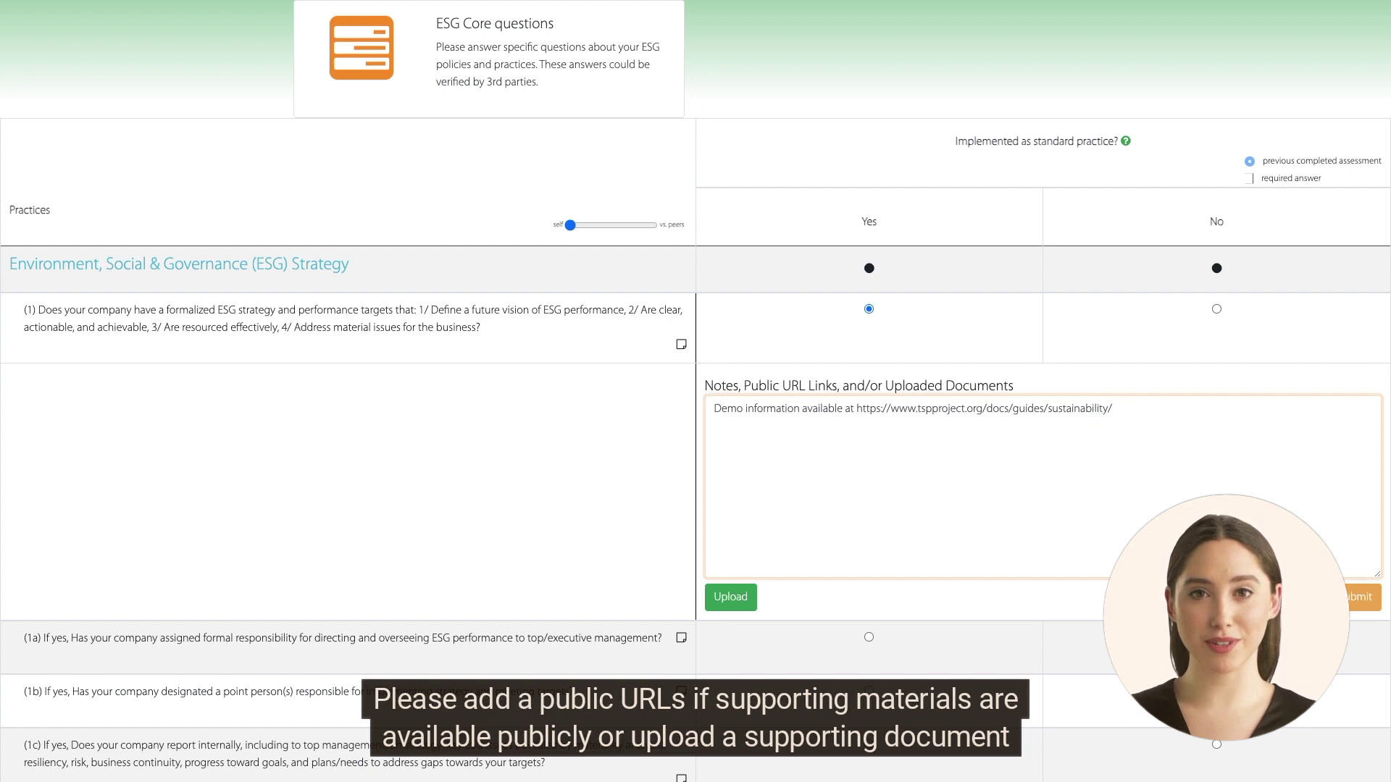
key(ctrl+Return)
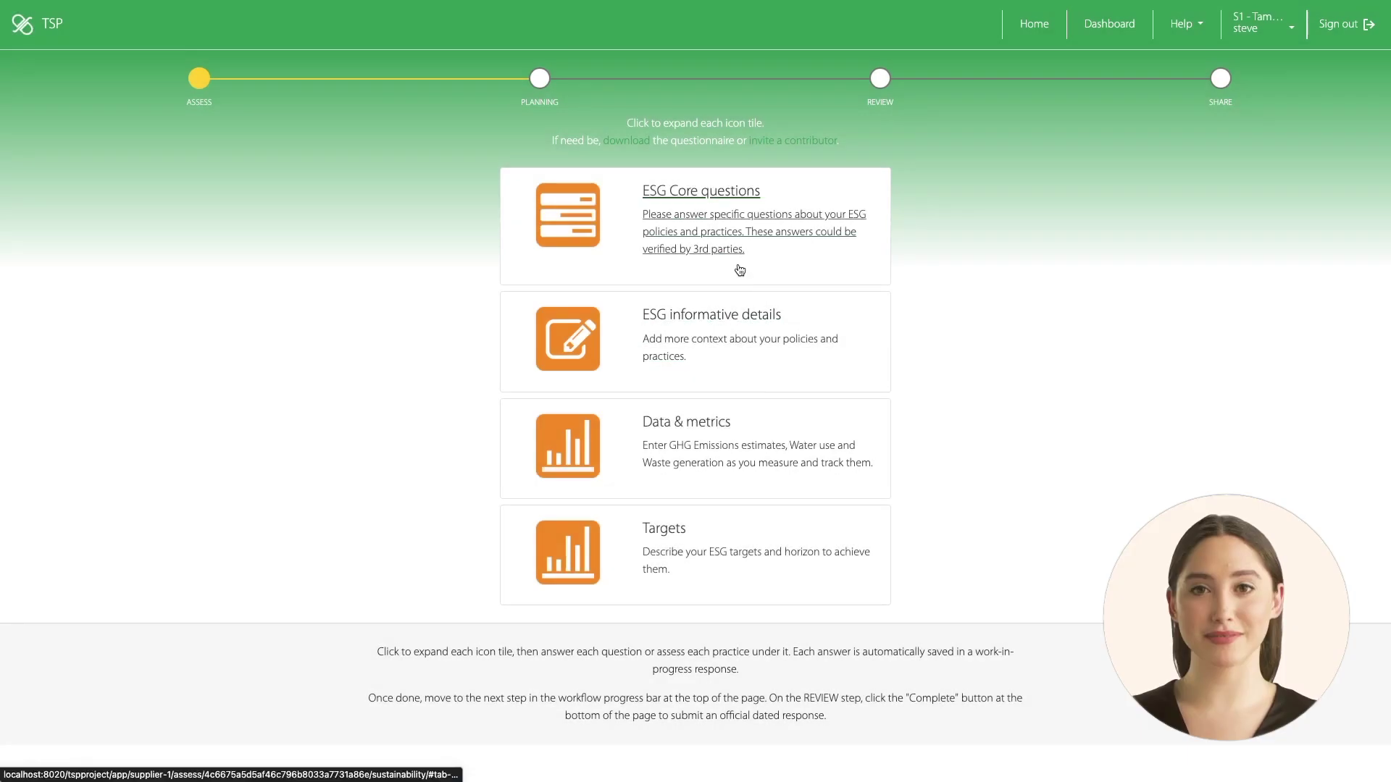
Step: Compare the ESG Core answers with those of peers, and switch the comparison back to self
click(725, 221)
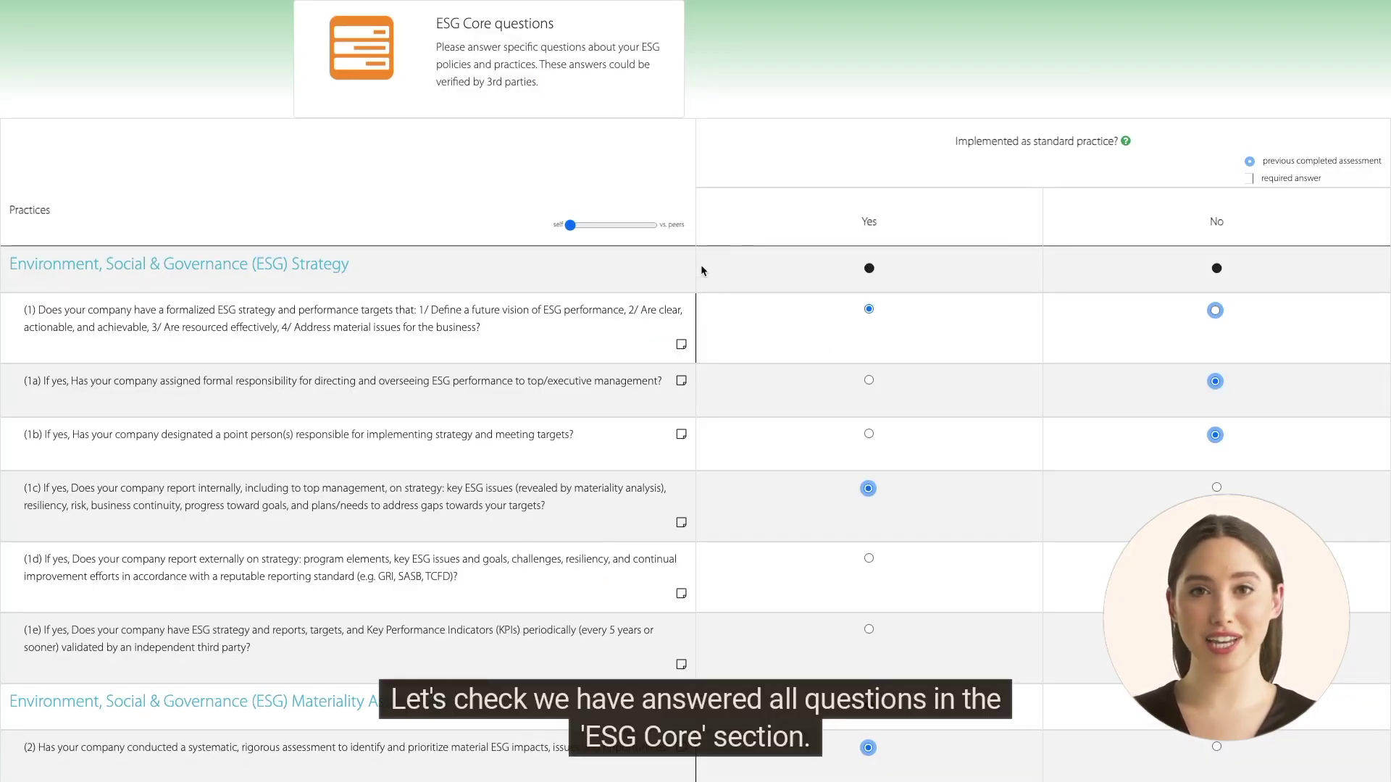
click(652, 225)
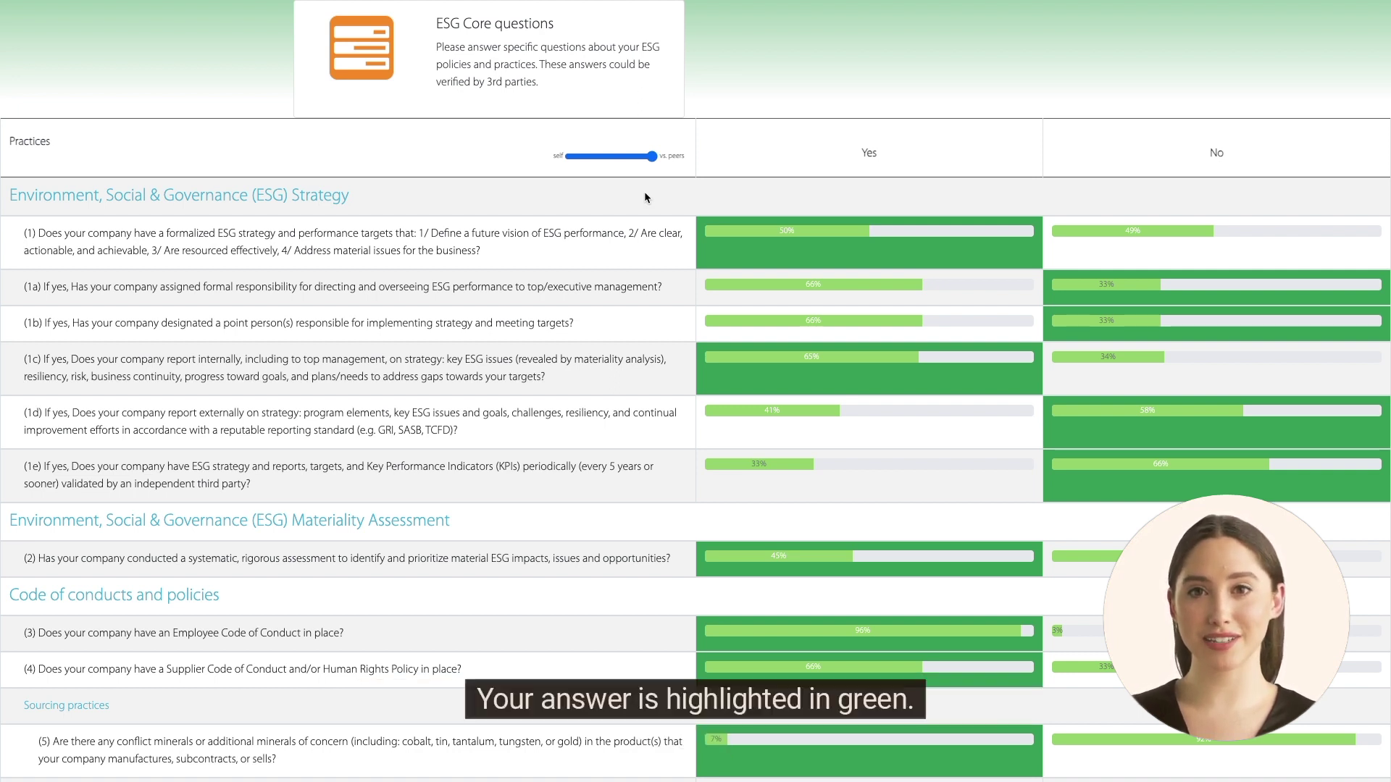
click(567, 155)
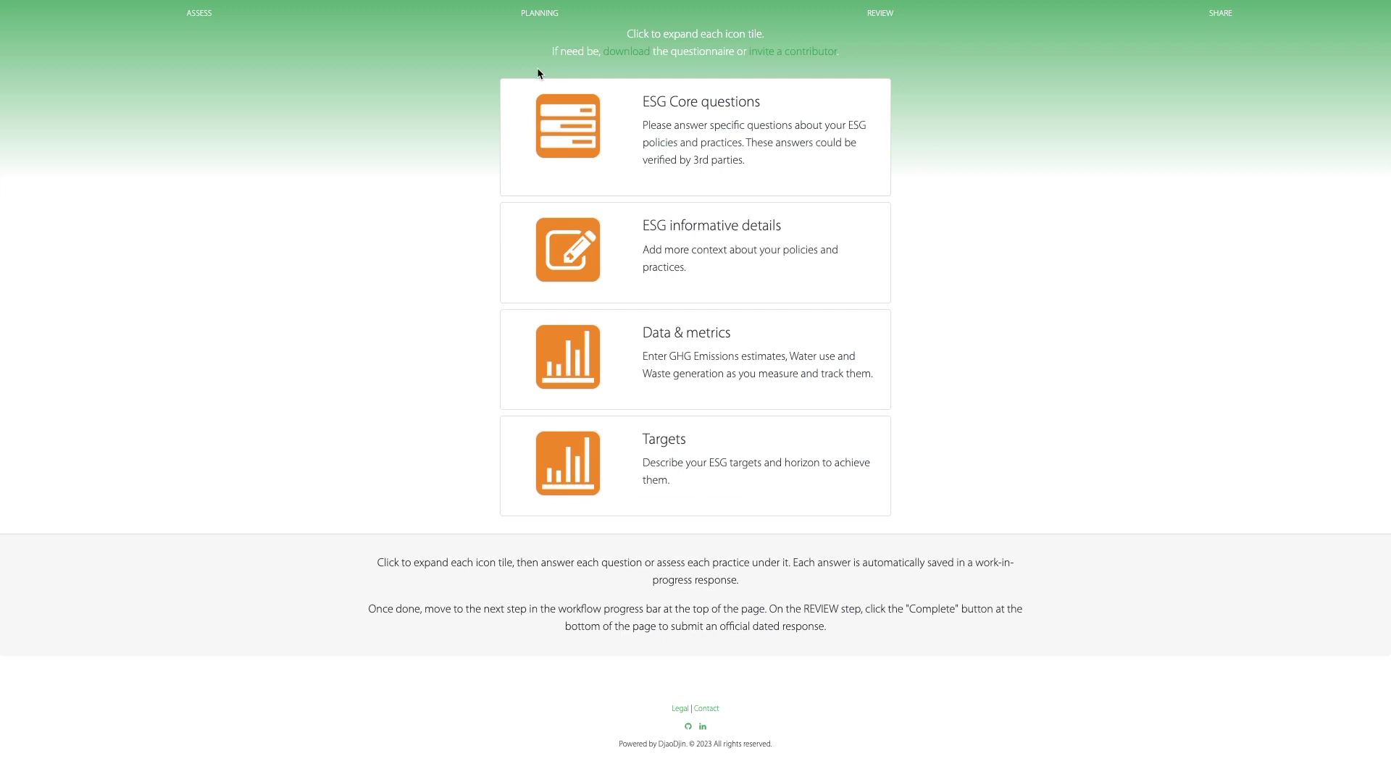
Step: Set the North American Industry Classification (NAICS) in the Data & metrics section to [23] Construction and close the section
click(667, 364)
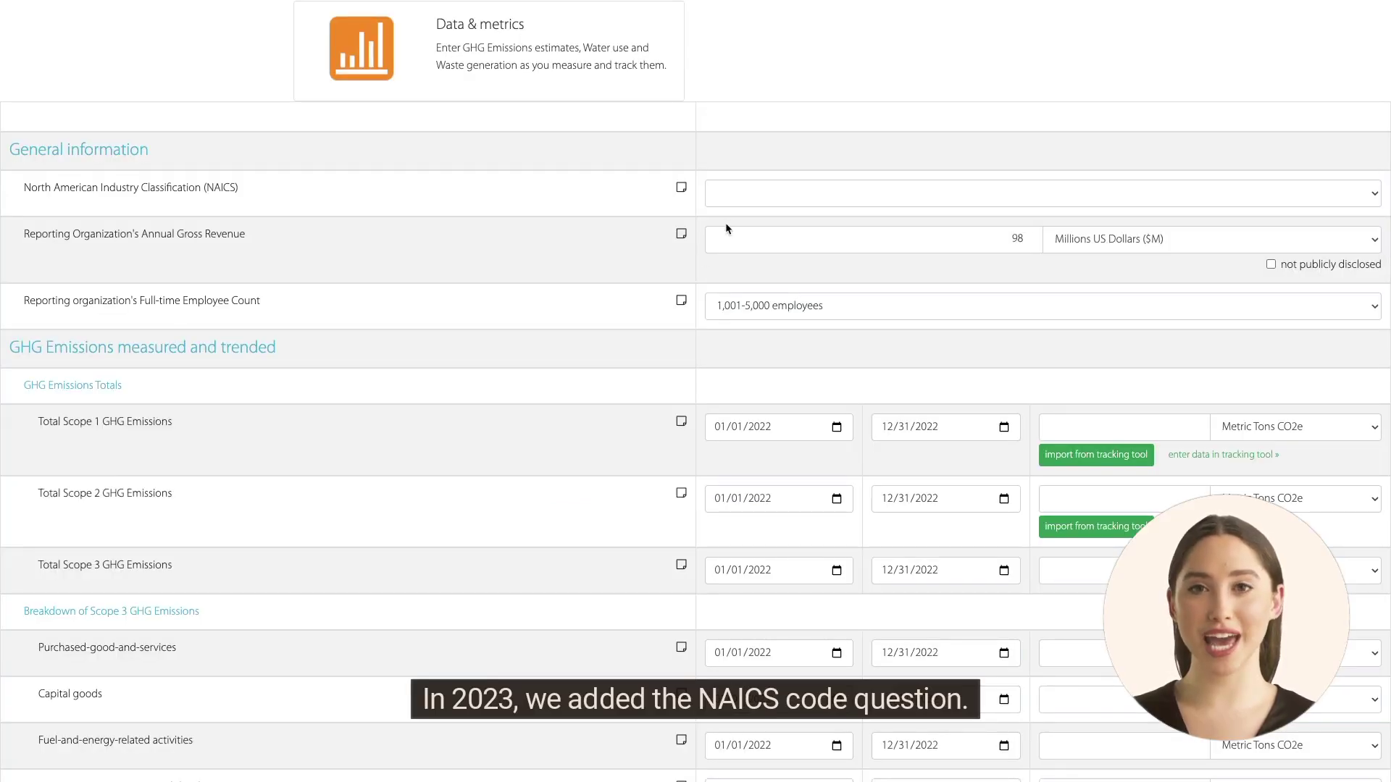
click(733, 193)
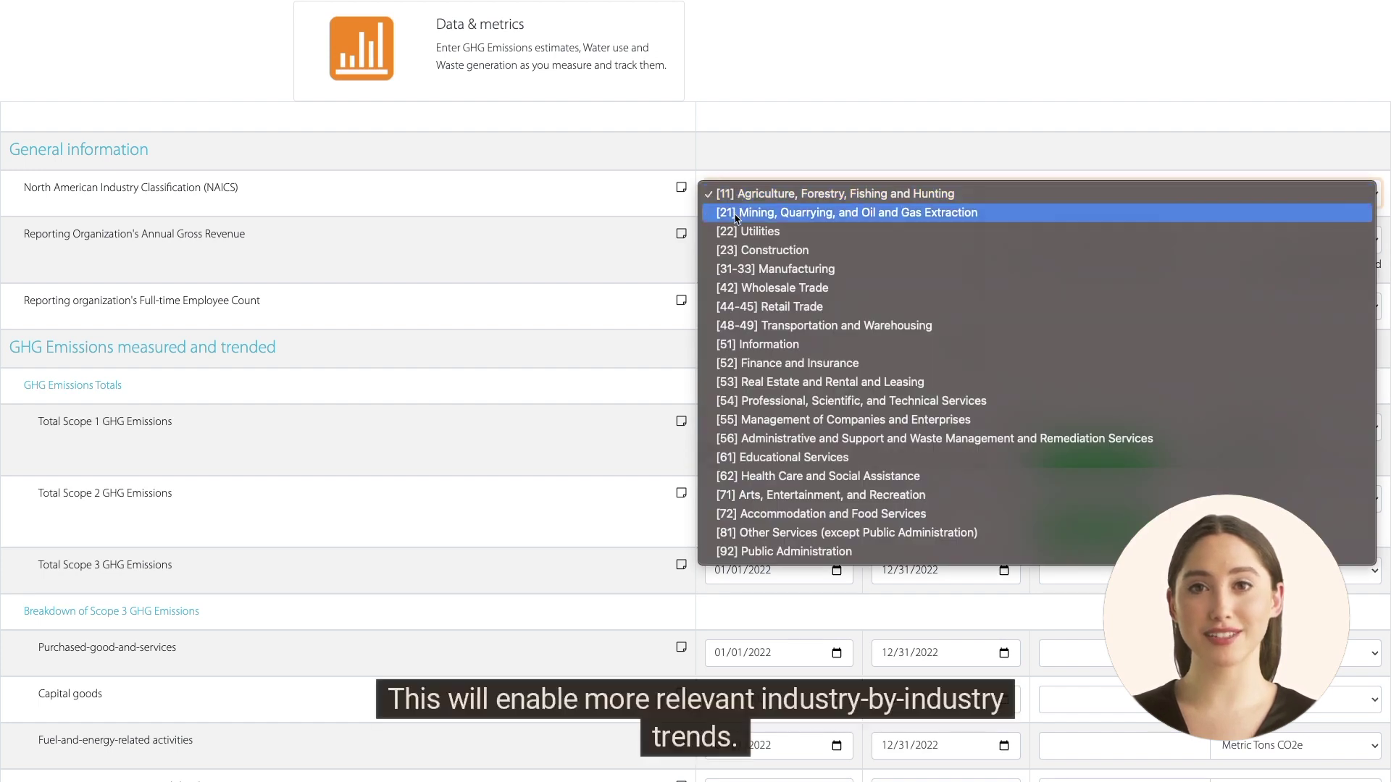
click(734, 250)
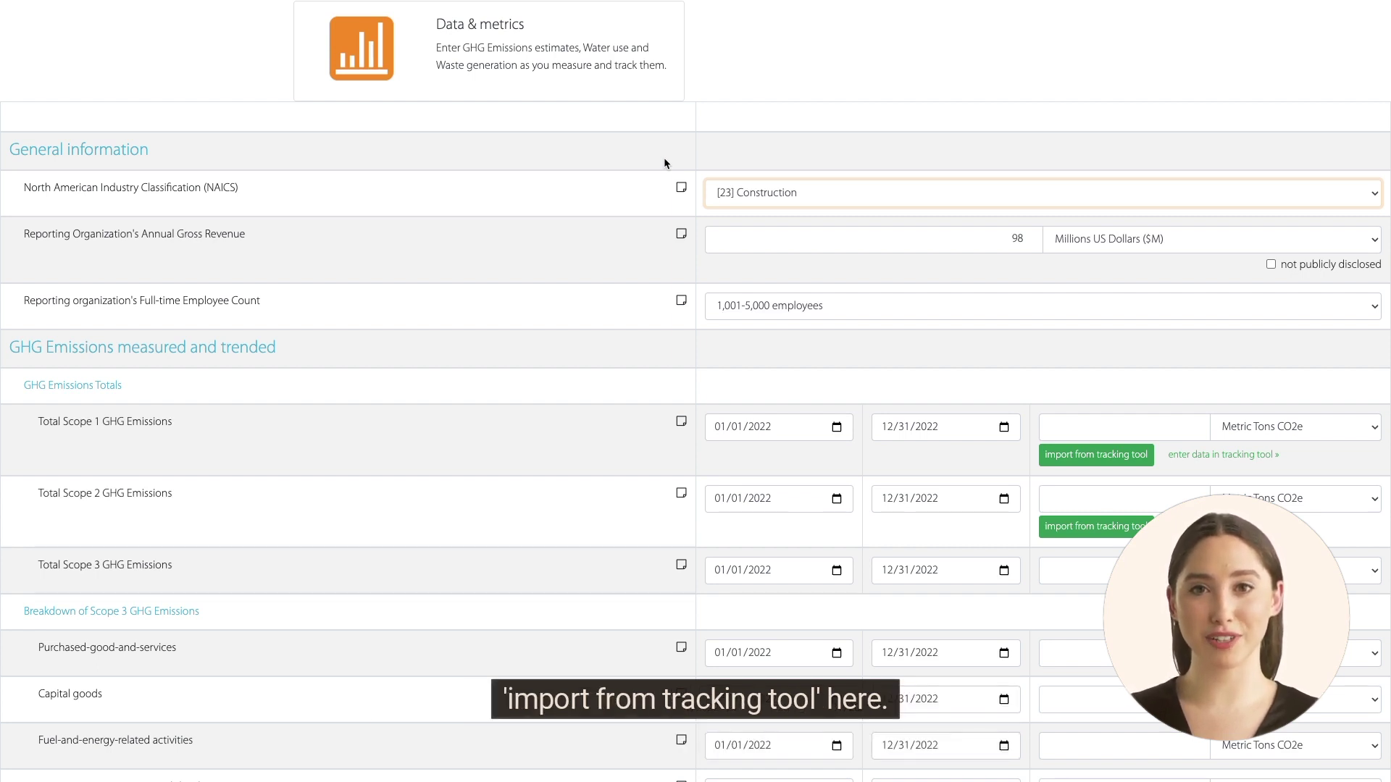
click(553, 45)
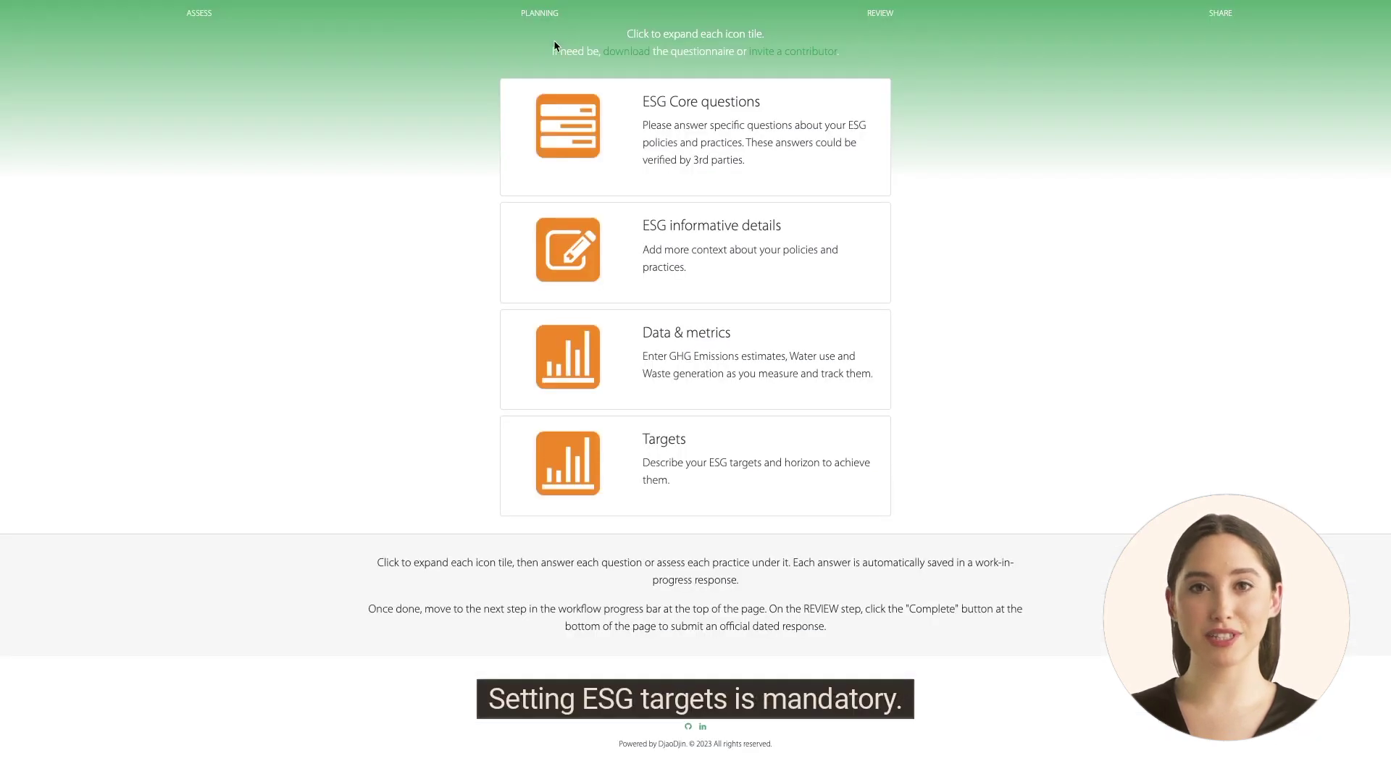
Step: Review the available achievement years and the No target option for the Scope 1 GHG Emissions target in the Targets section
click(669, 466)
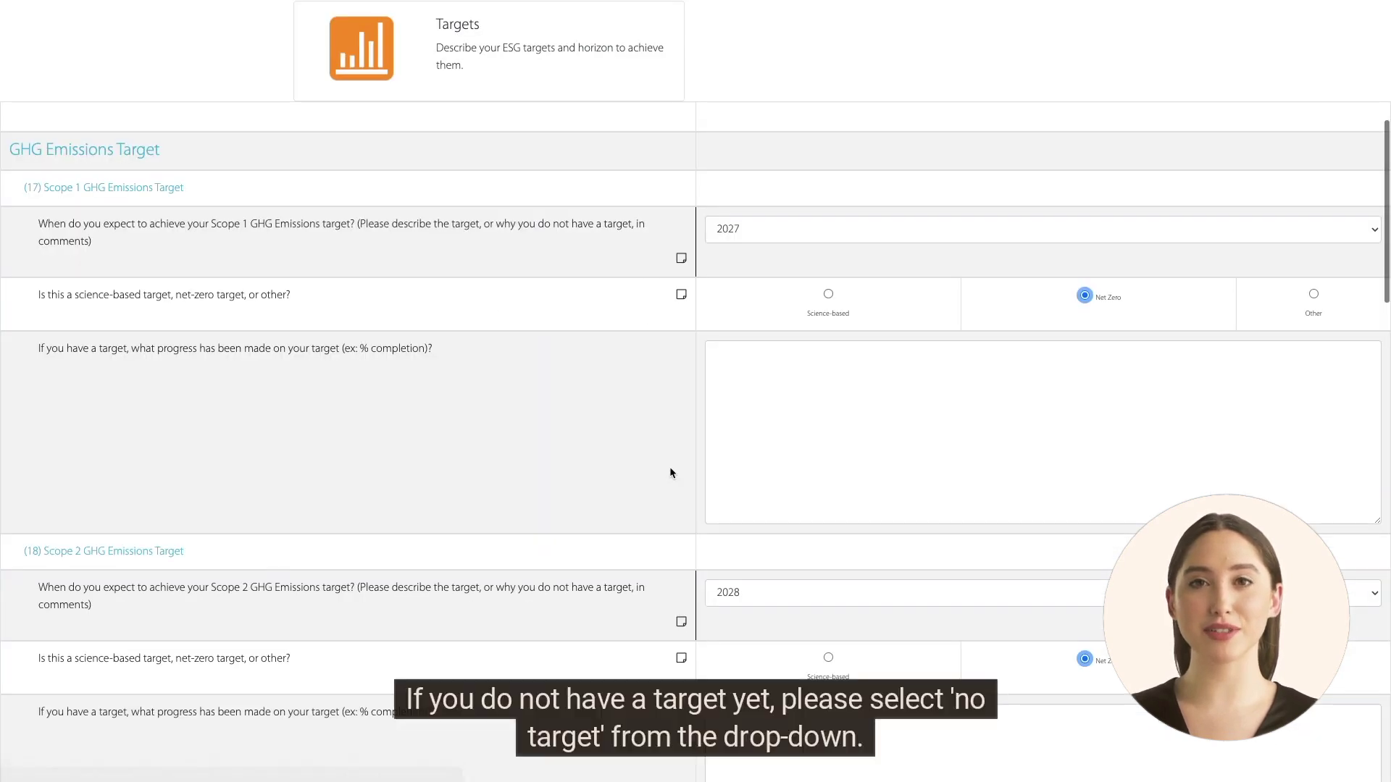
click(740, 229)
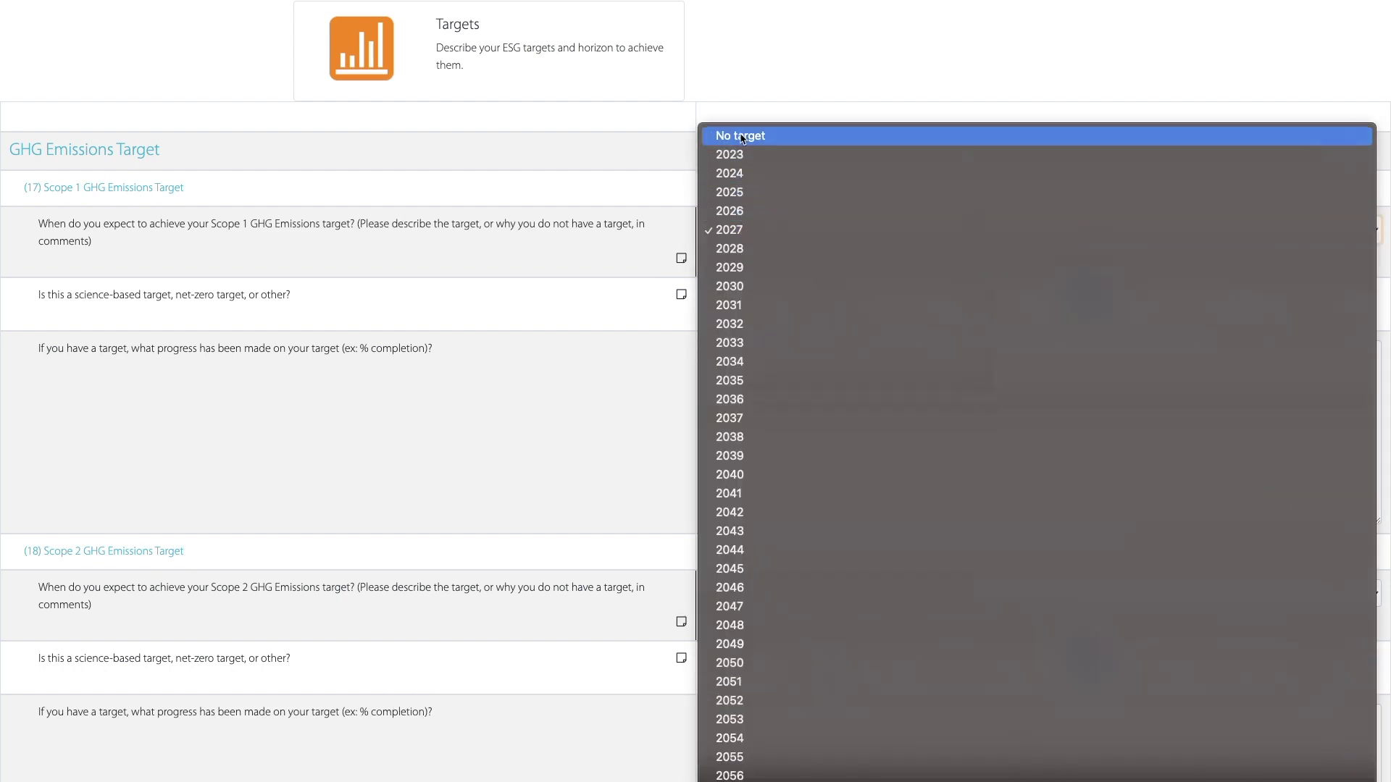
click(646, 296)
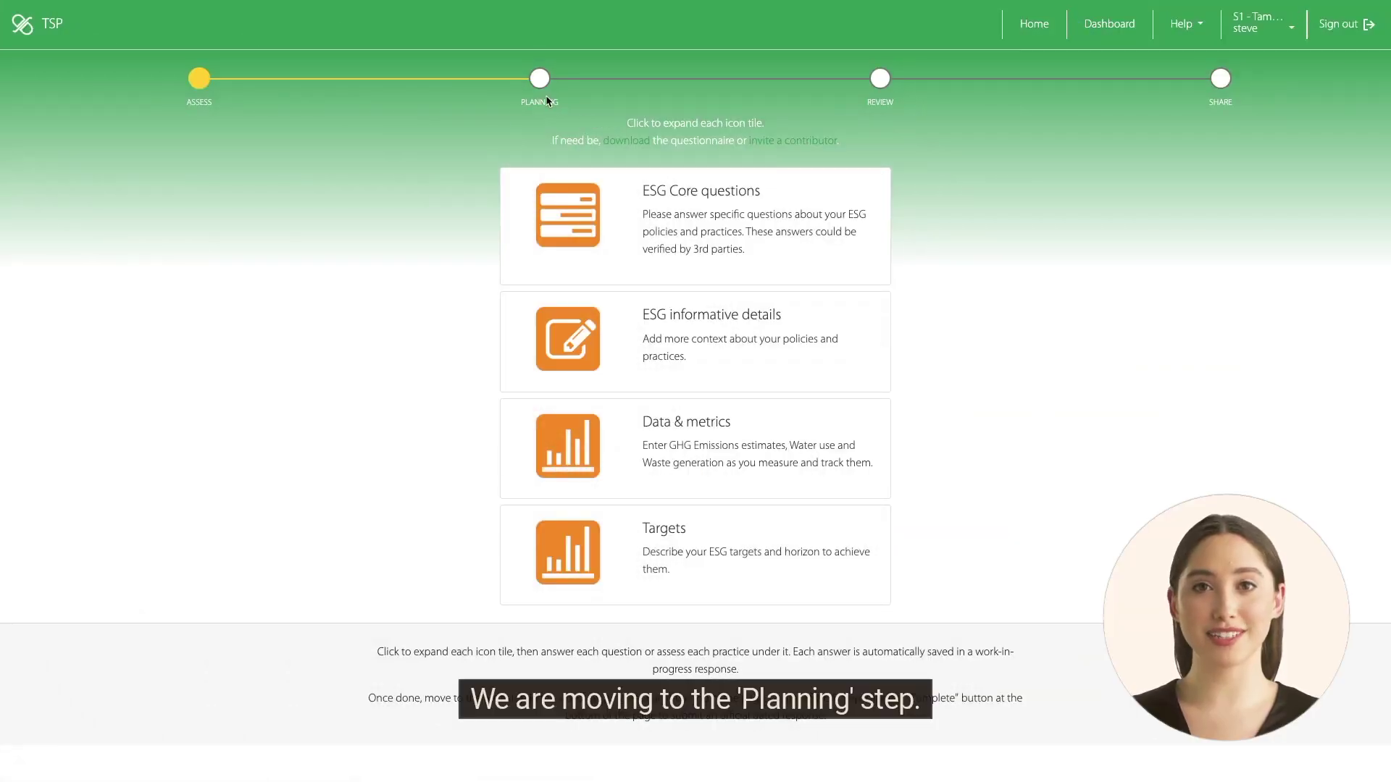
Step: Move to the improvement planning stage, select the Construction industry segment and open its Office/grounds practices
click(547, 101)
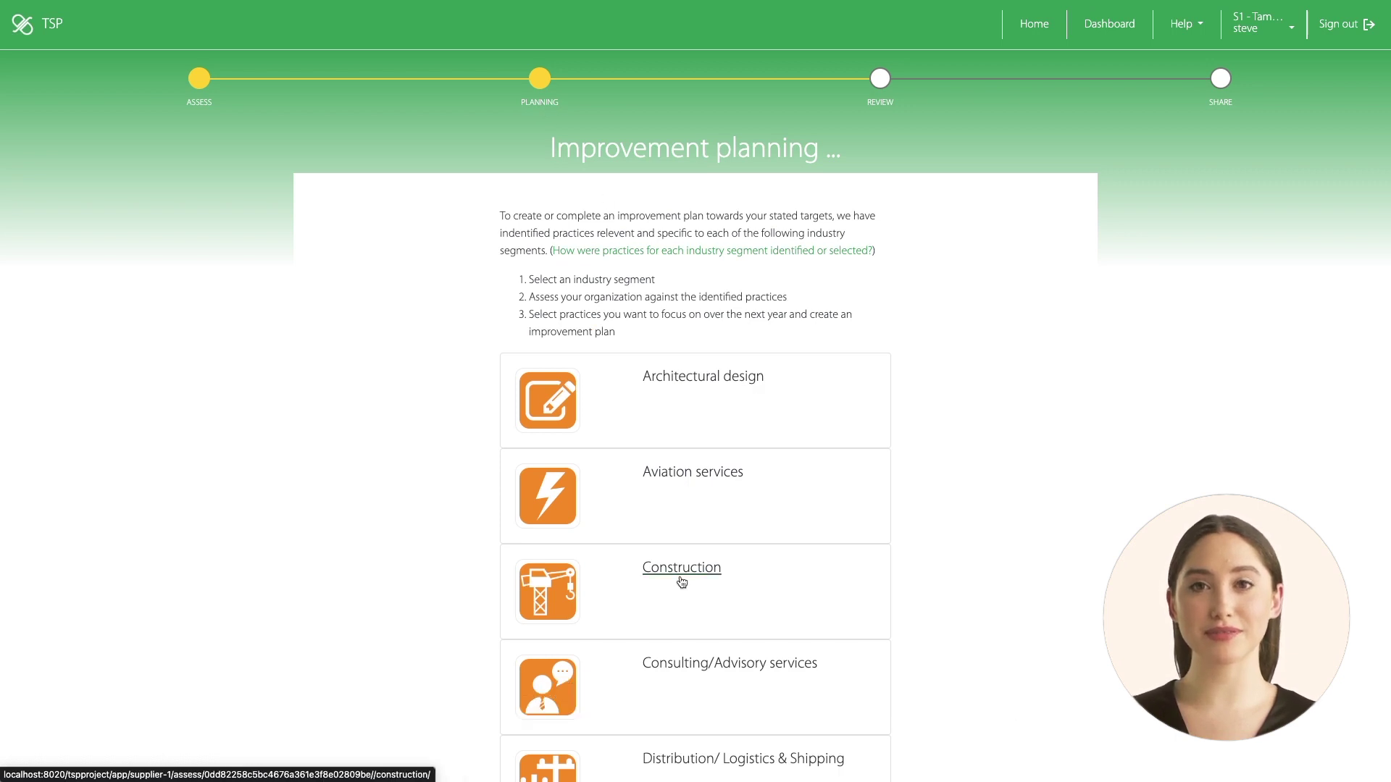
scroll(681, 580, down, 10)
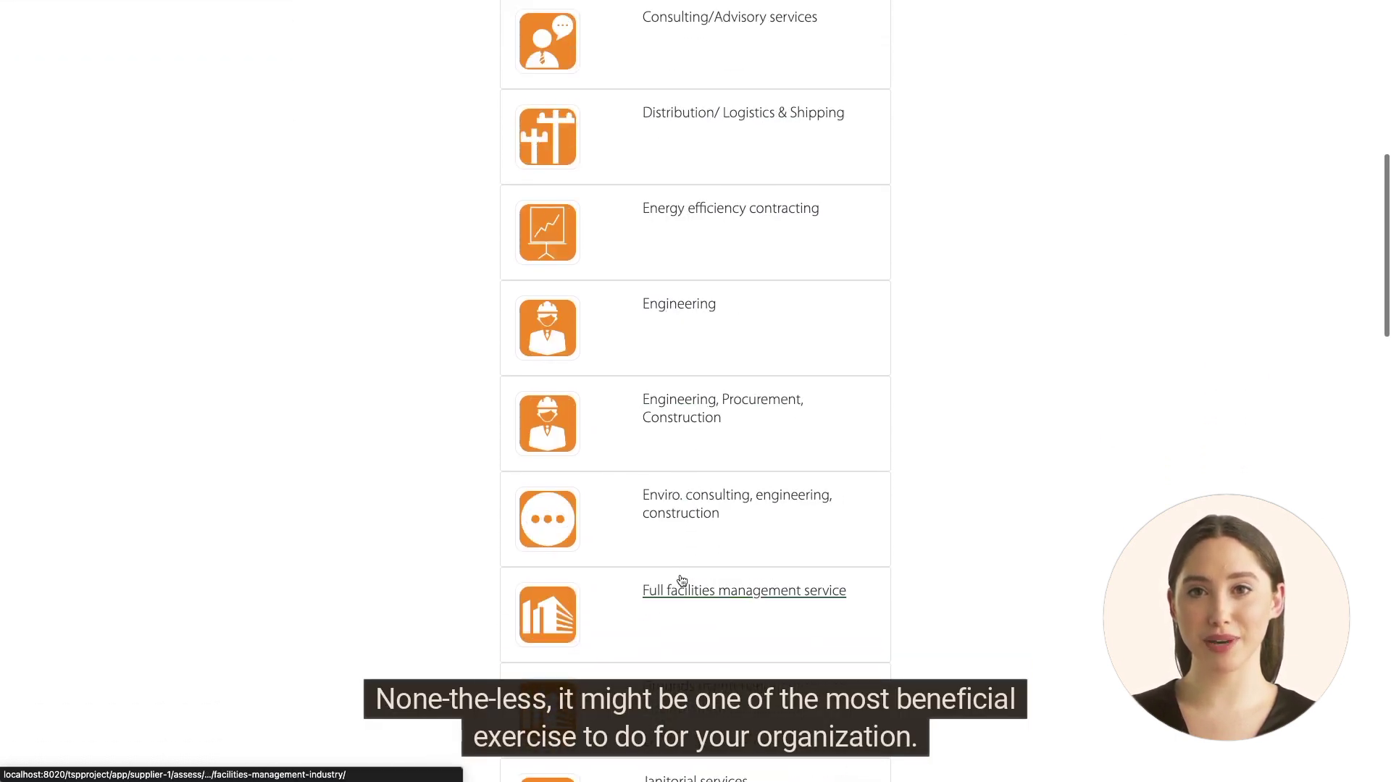
scroll(686, 567, down, 17)
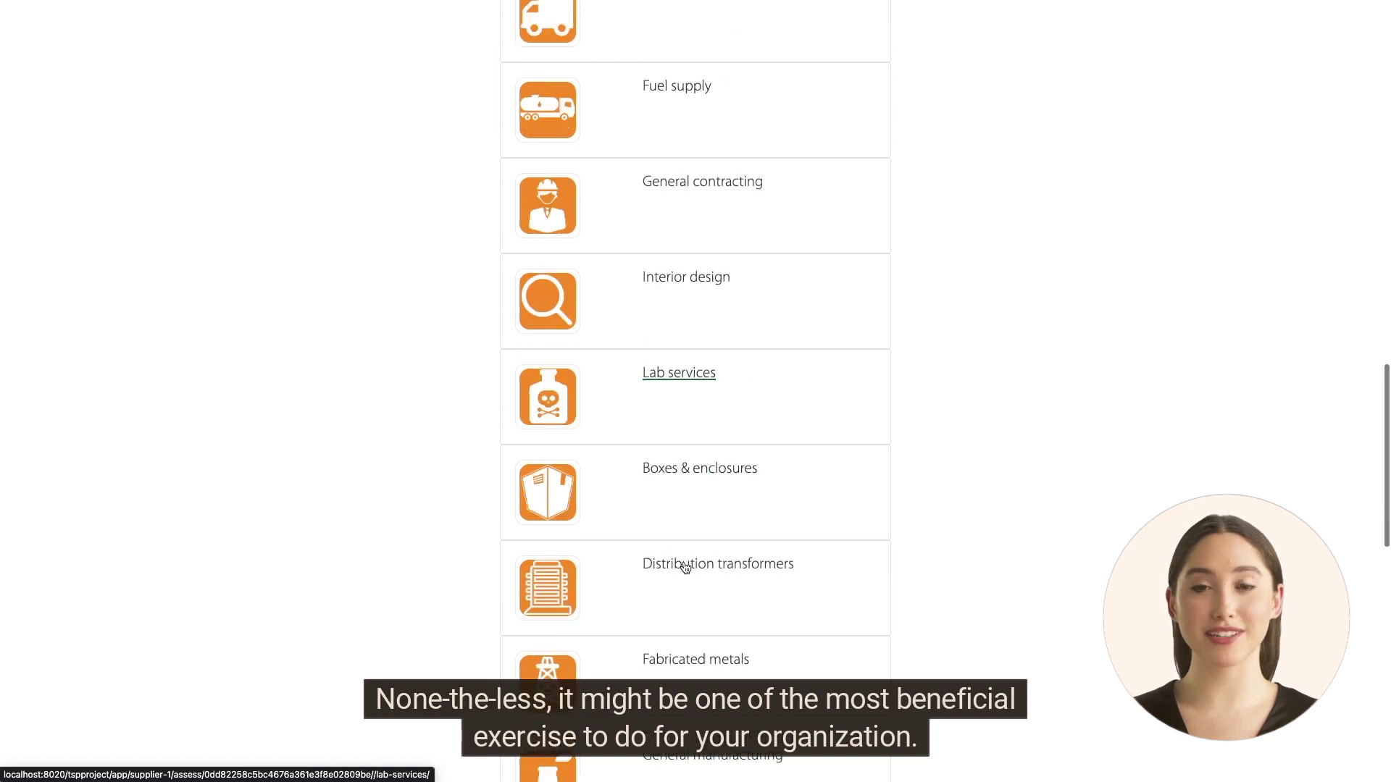
scroll(685, 567, down, 7)
scroll(685, 567, up, 20)
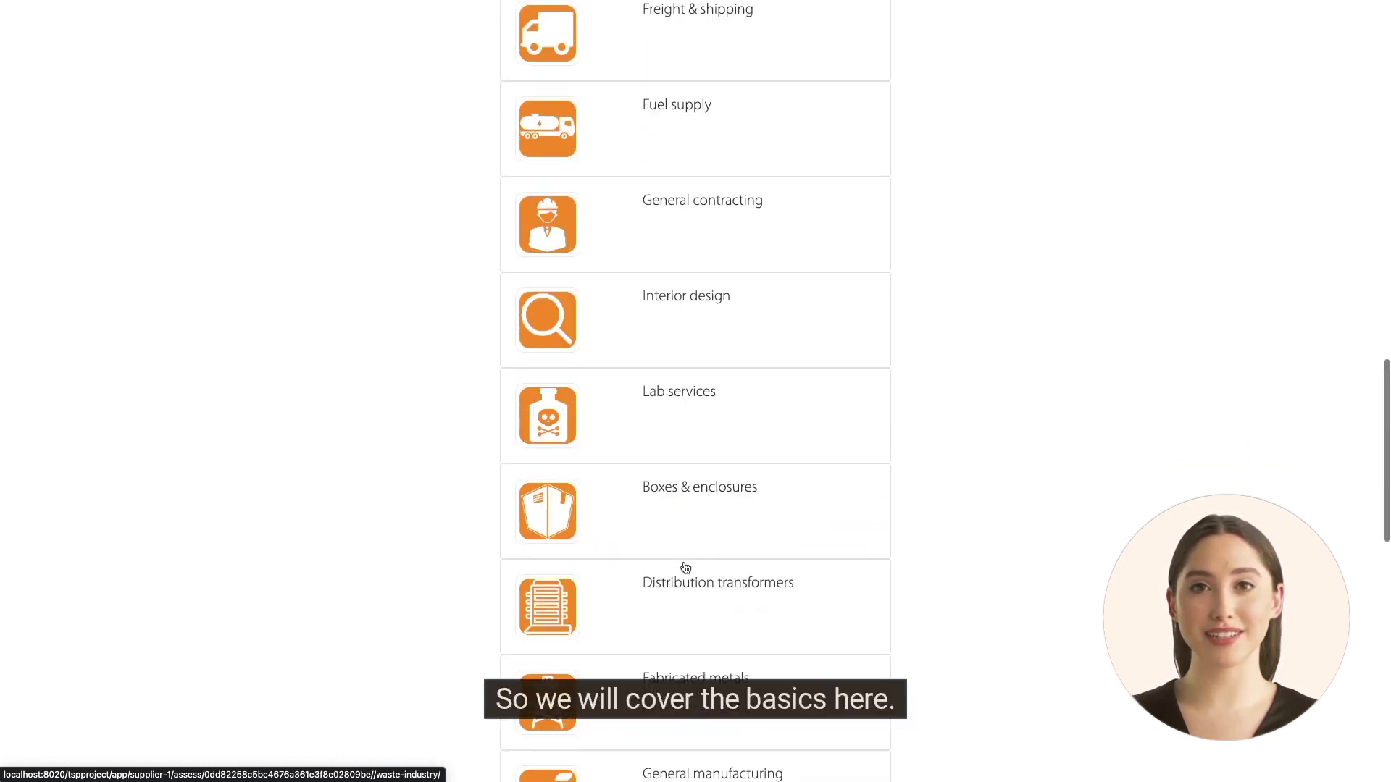
scroll(686, 567, up, 11)
scroll(686, 567, down, 4)
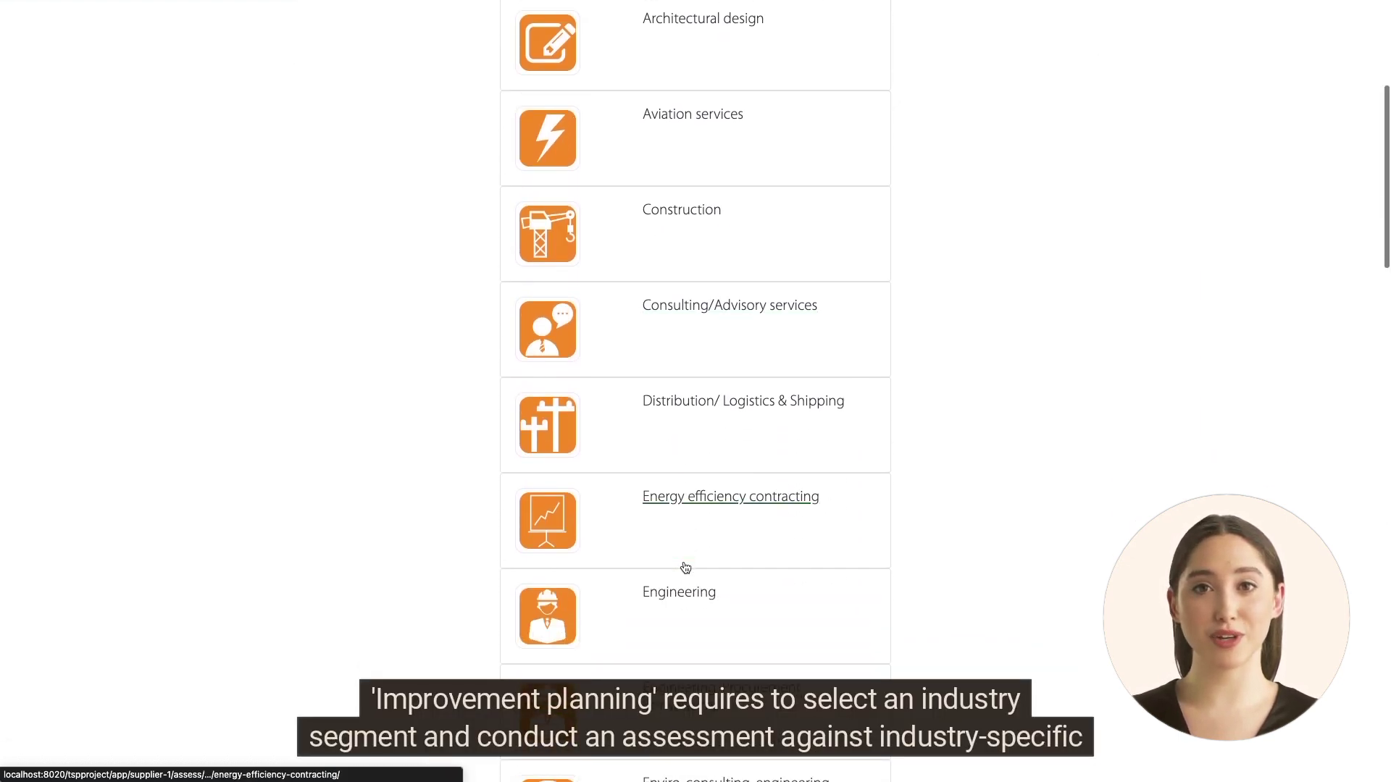
click(684, 208)
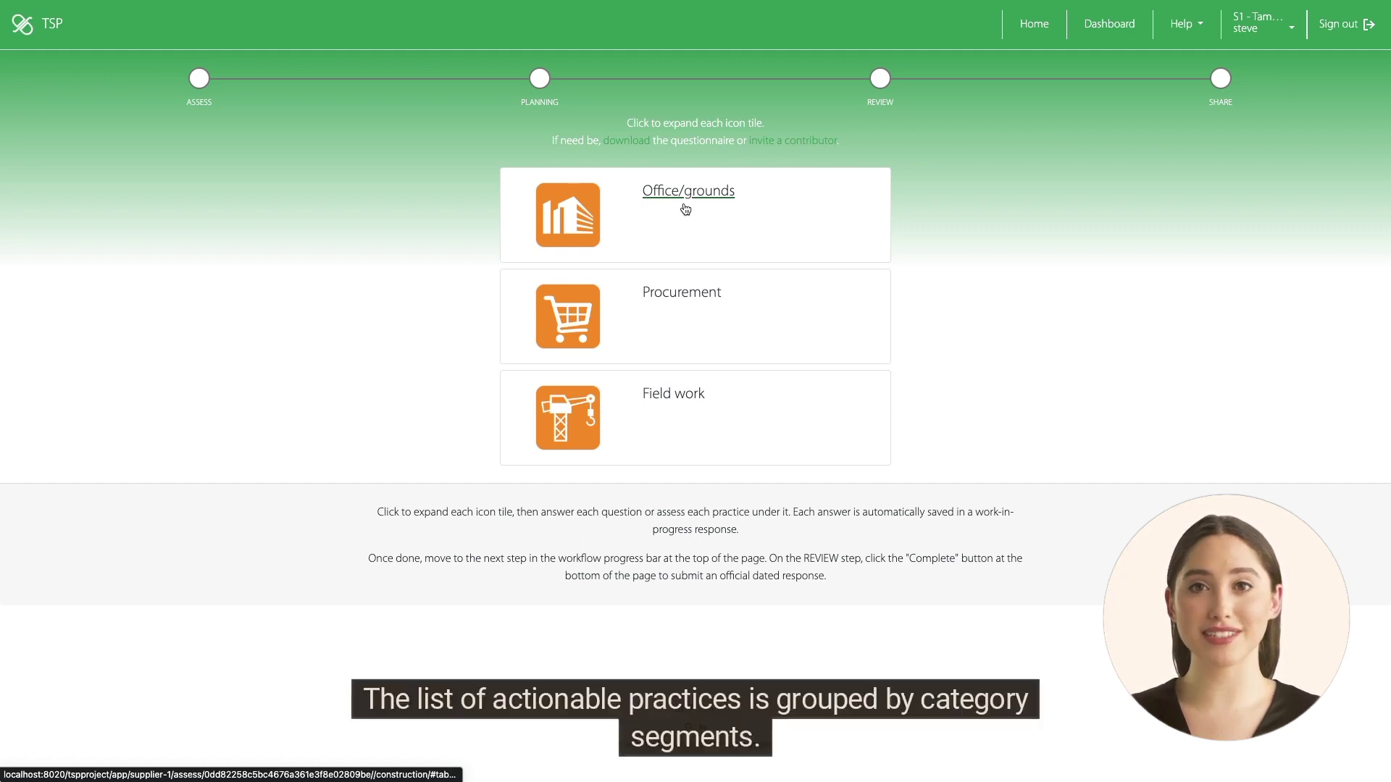
click(685, 209)
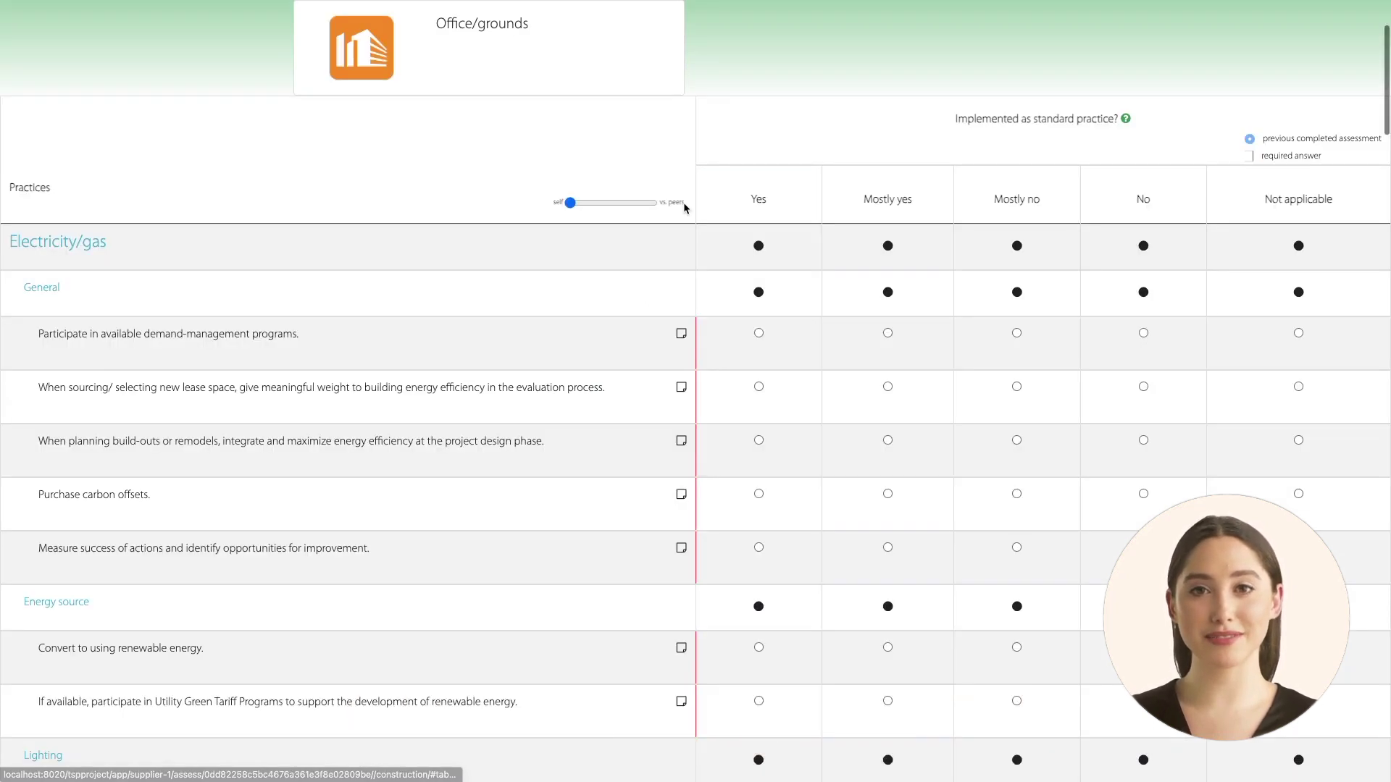
Step: Answer the first three General Electricity/gas practices for Office/grounds as Yes, Mostly yes and Not applicable, respectively
click(759, 333)
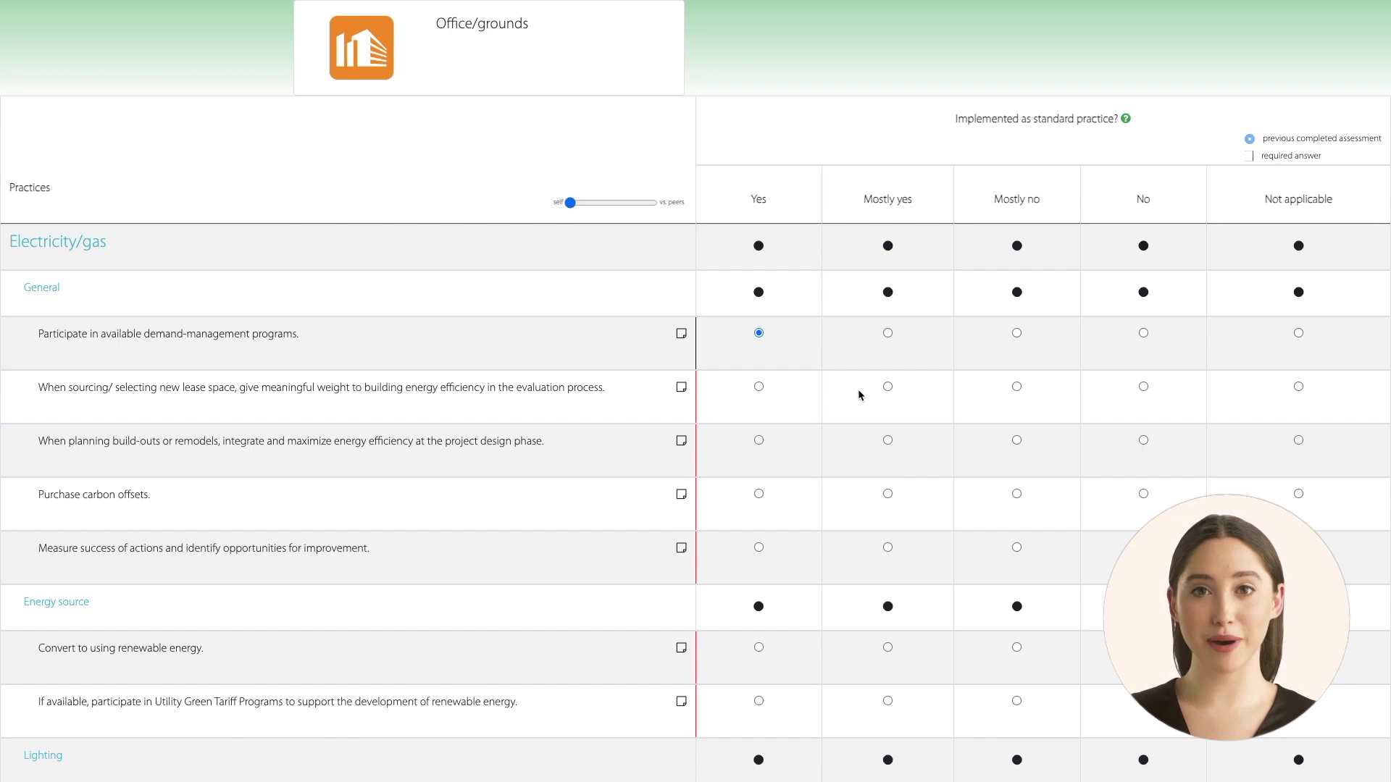
click(888, 387)
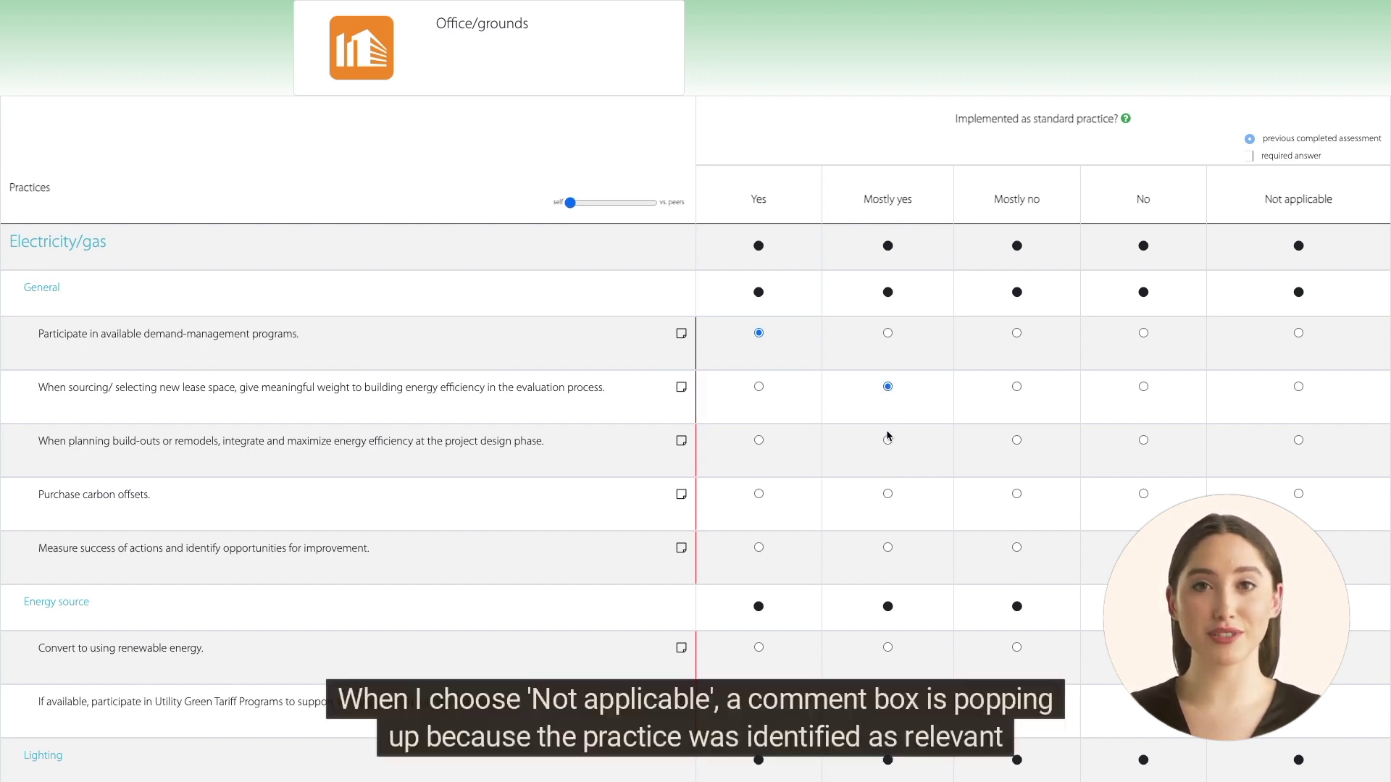
click(1299, 441)
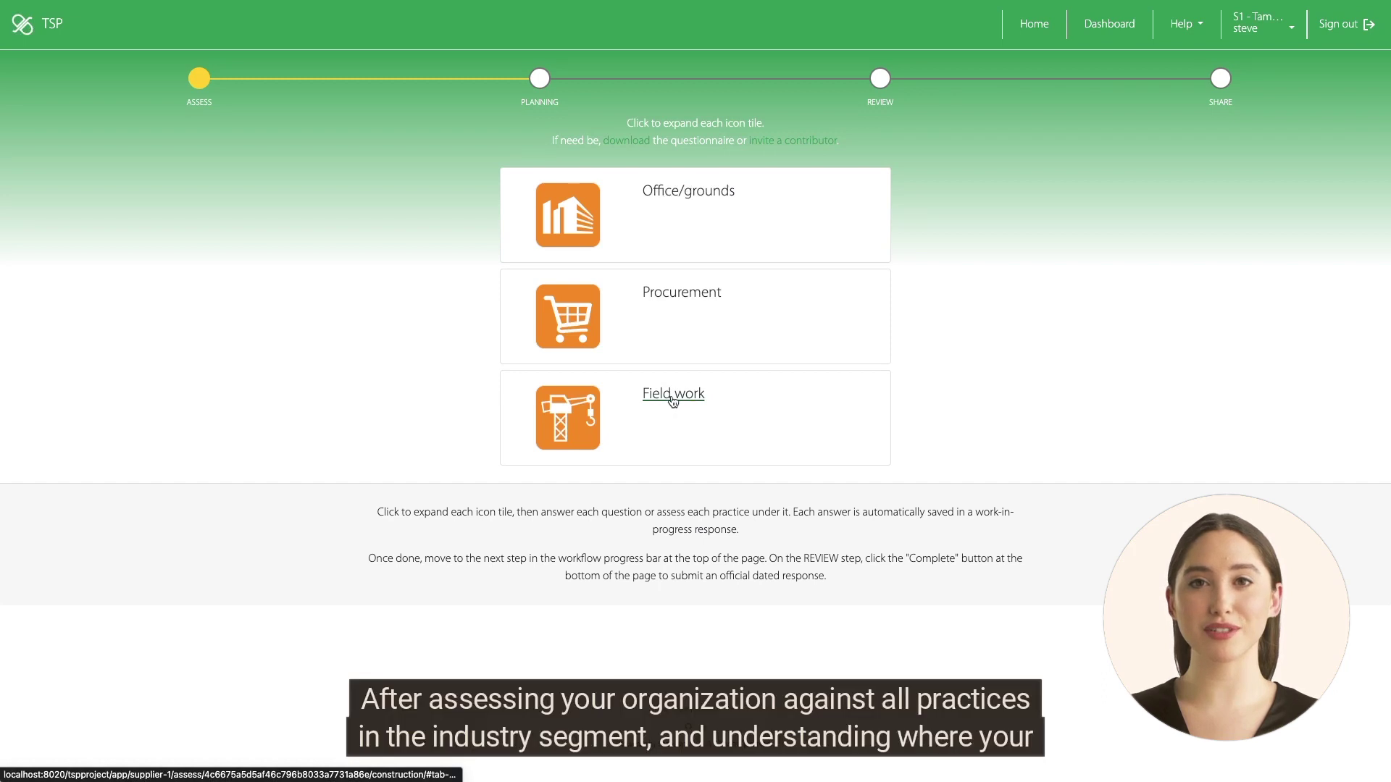
Step: Review the assessed Field work practices, compare the answers with those of peers, and switch the comparison back to self
click(673, 395)
scroll(672, 400, down, 5)
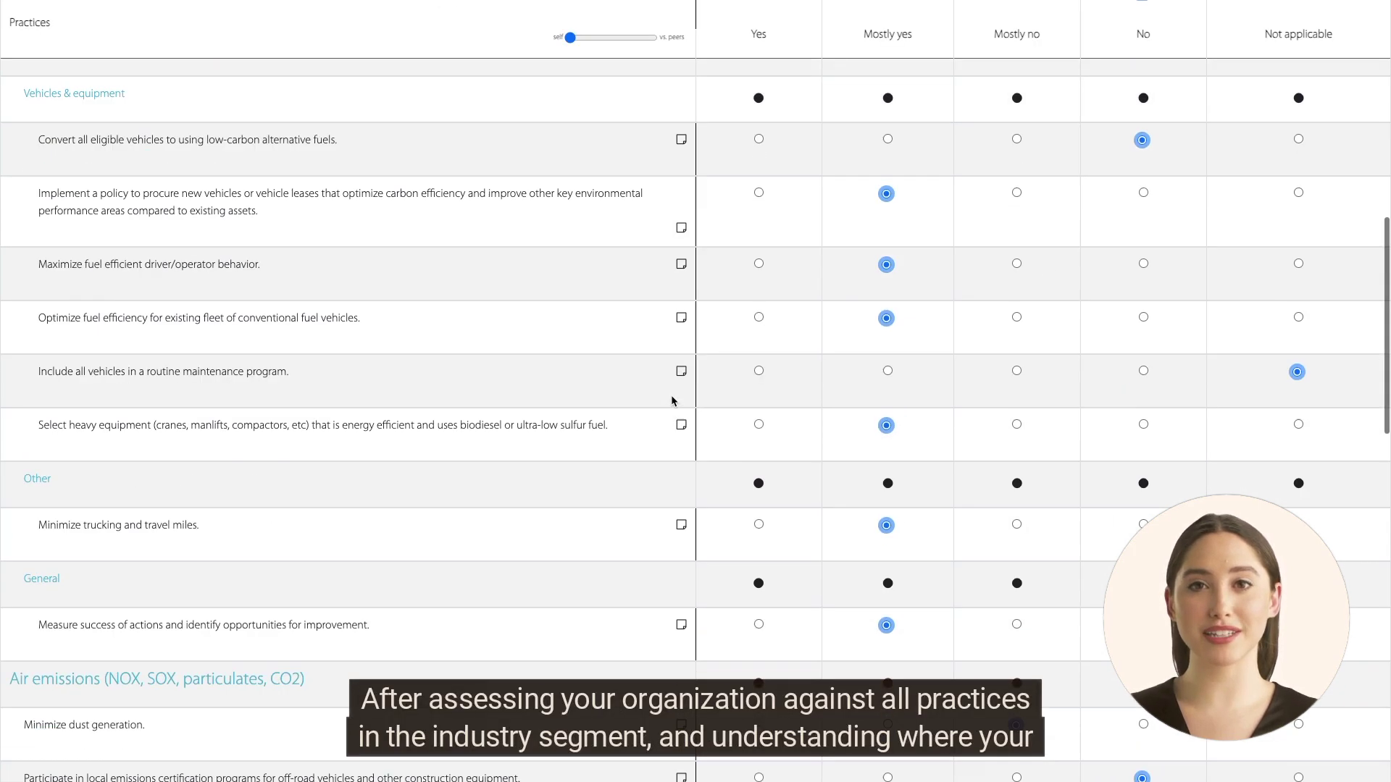
scroll(671, 401, down, 15)
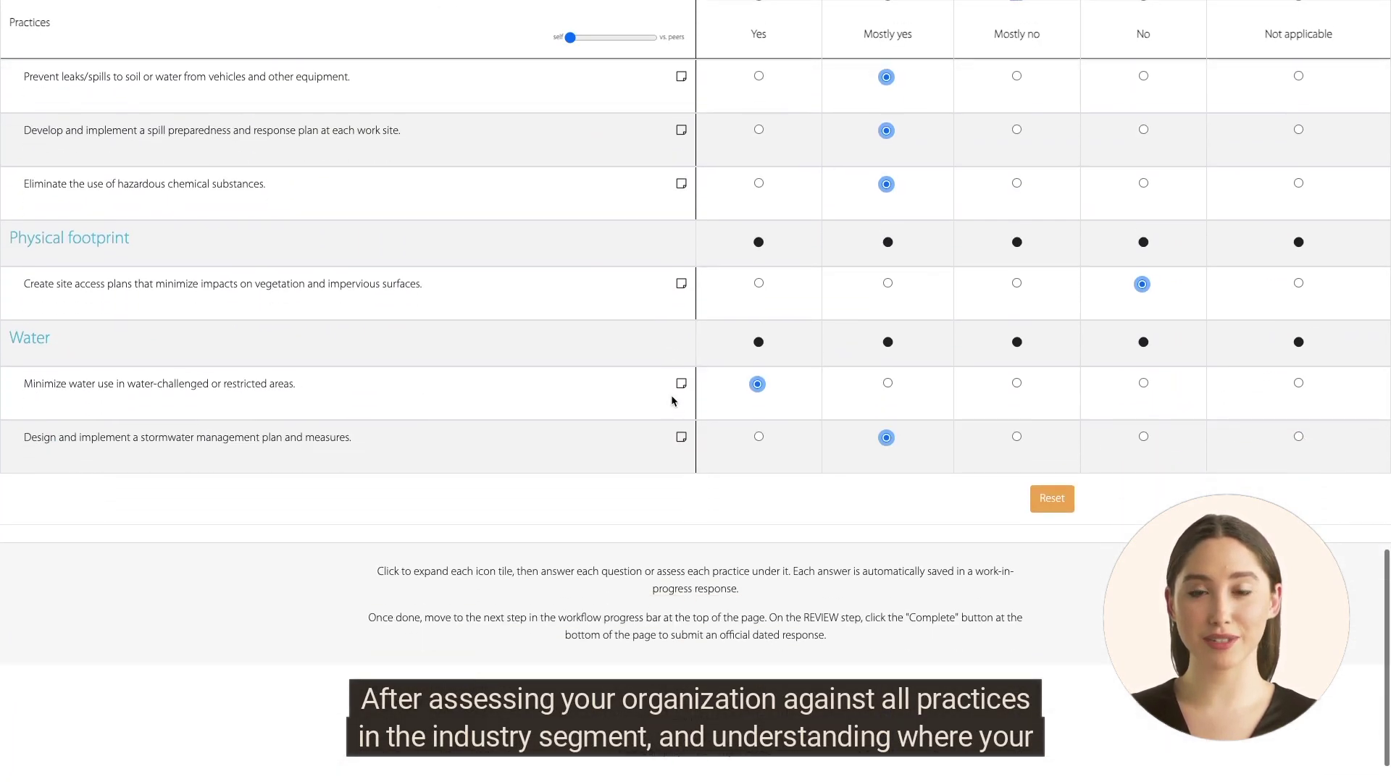
scroll(671, 396, up, 15)
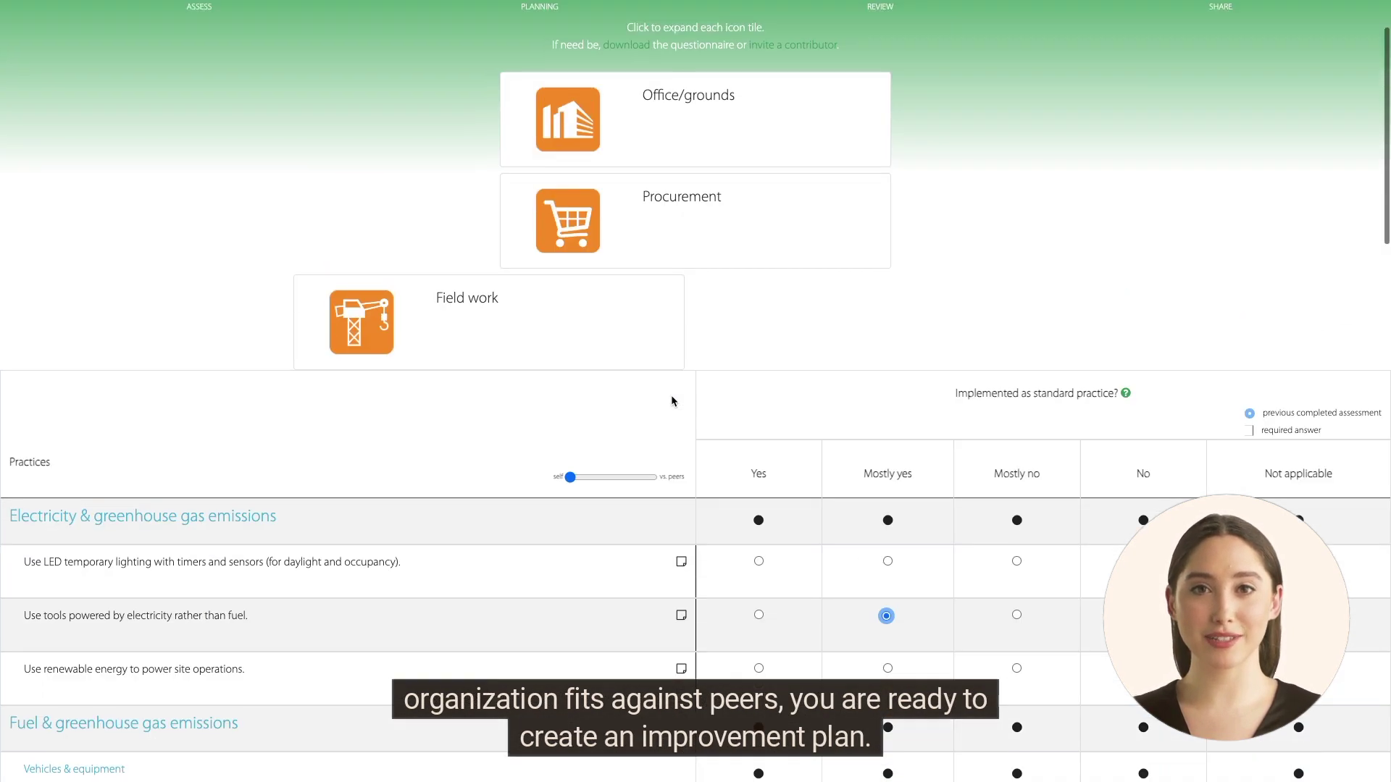
click(656, 482)
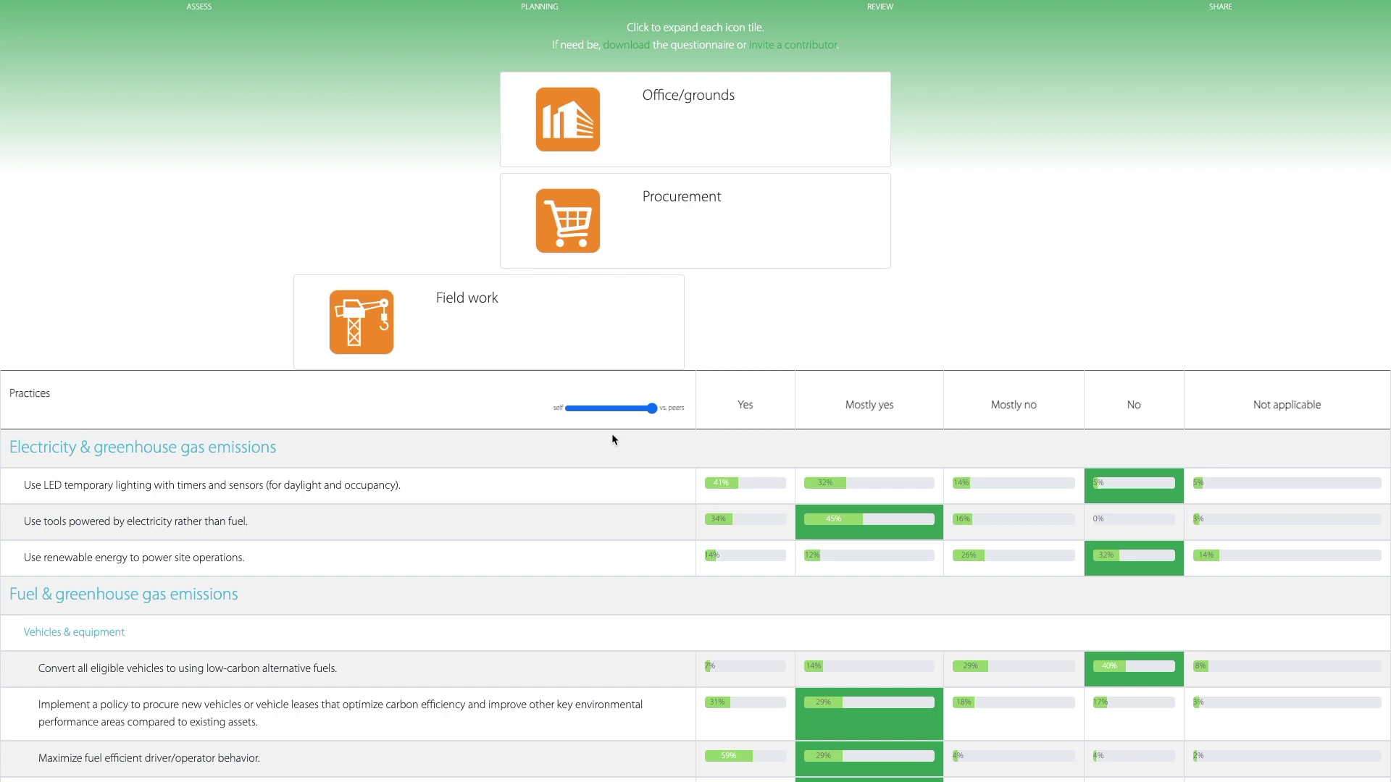
click(567, 410)
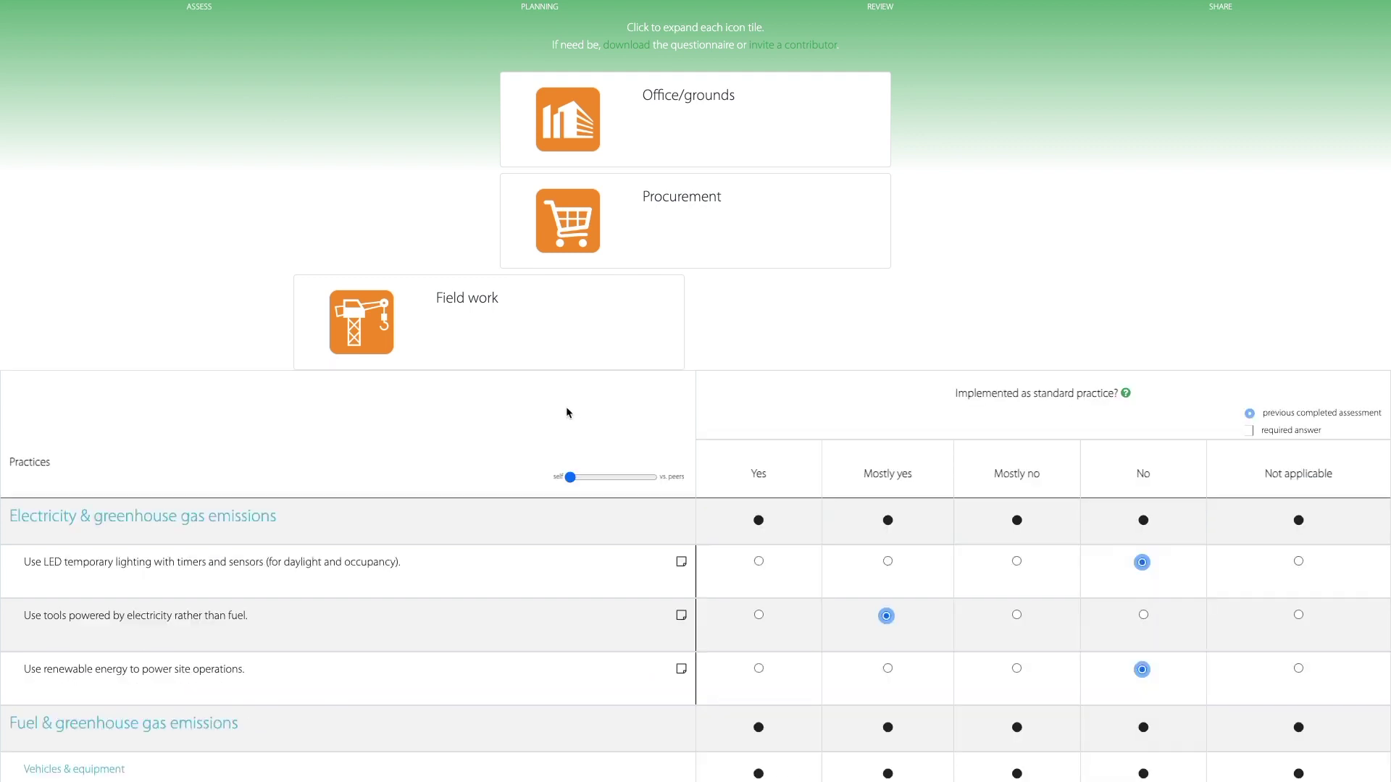
Step: Move to the planning stage, open the Field work practices, and check their value ratings before returning to the planning view
scroll(566, 408, up, 2)
click(541, 106)
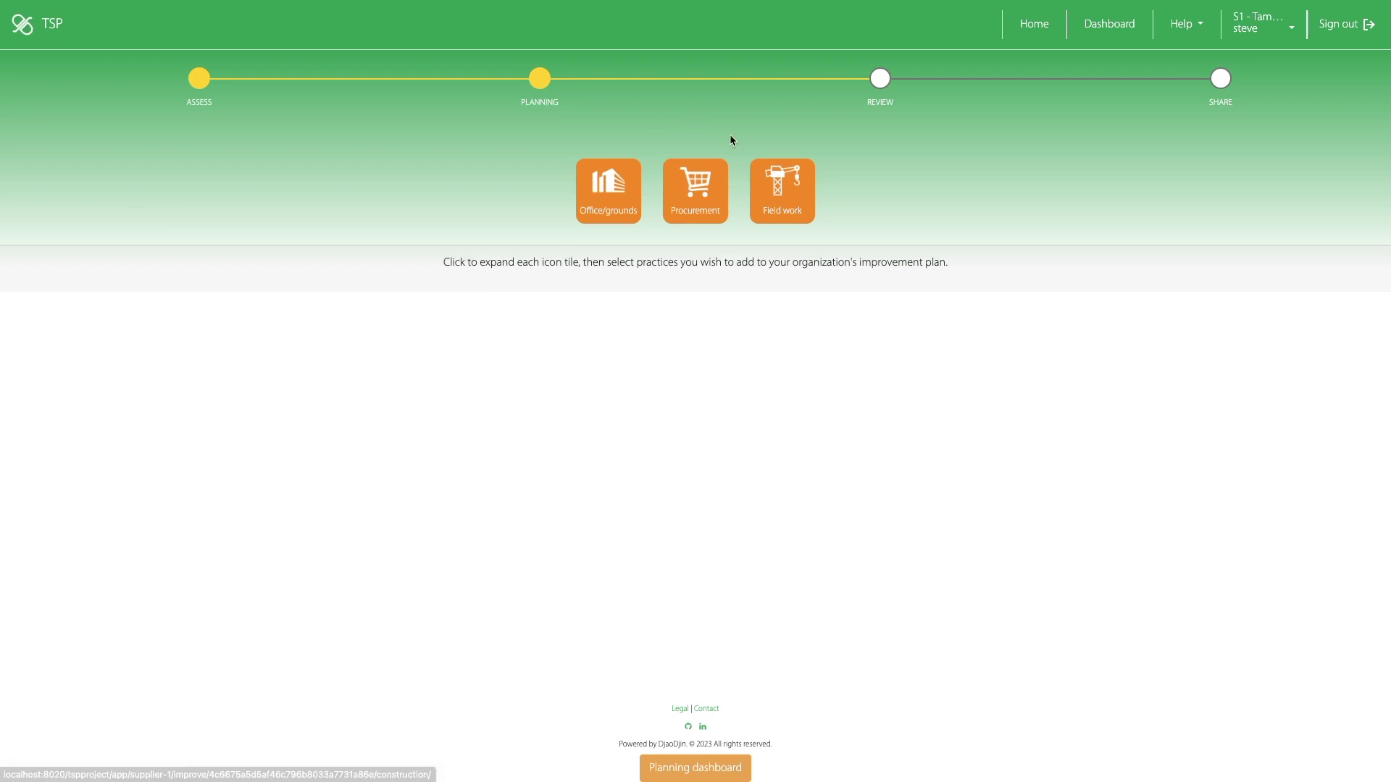
click(793, 194)
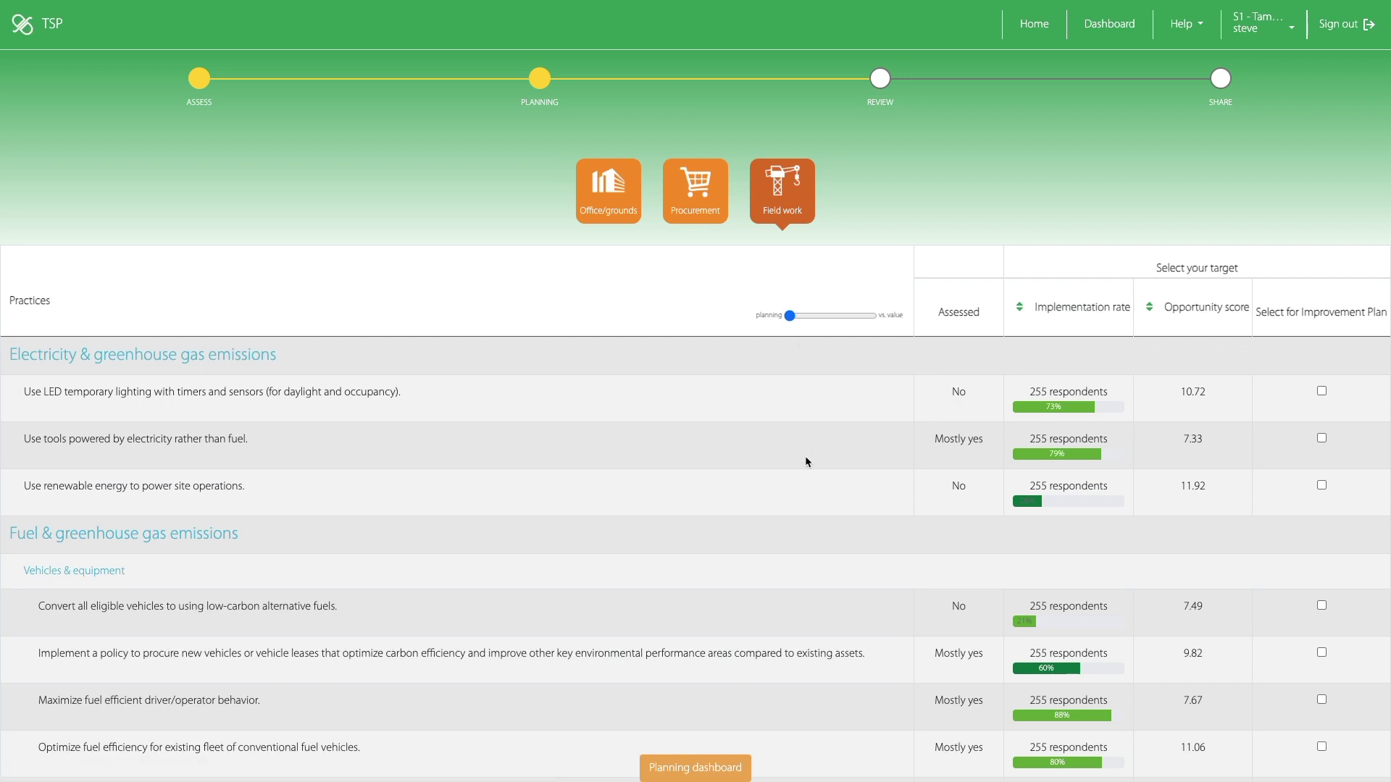
click(872, 317)
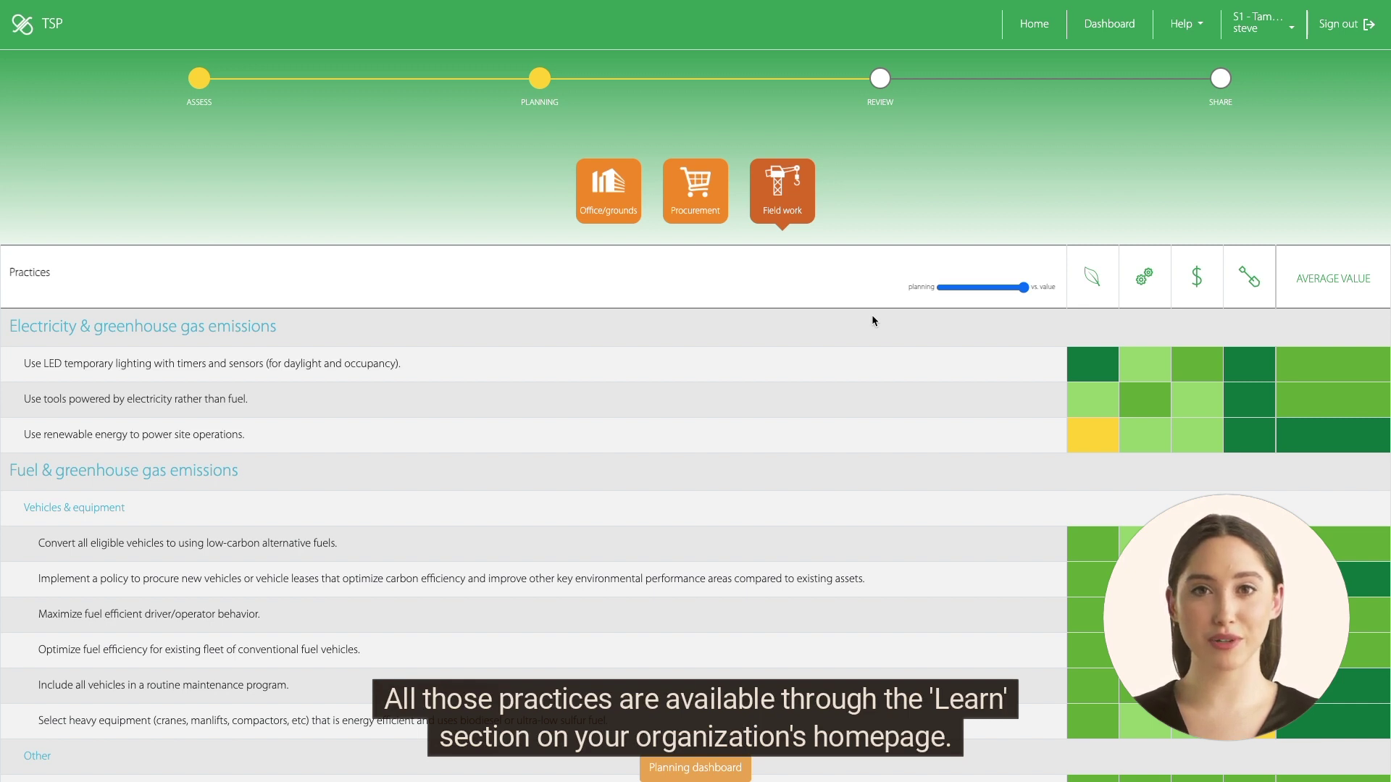
click(939, 286)
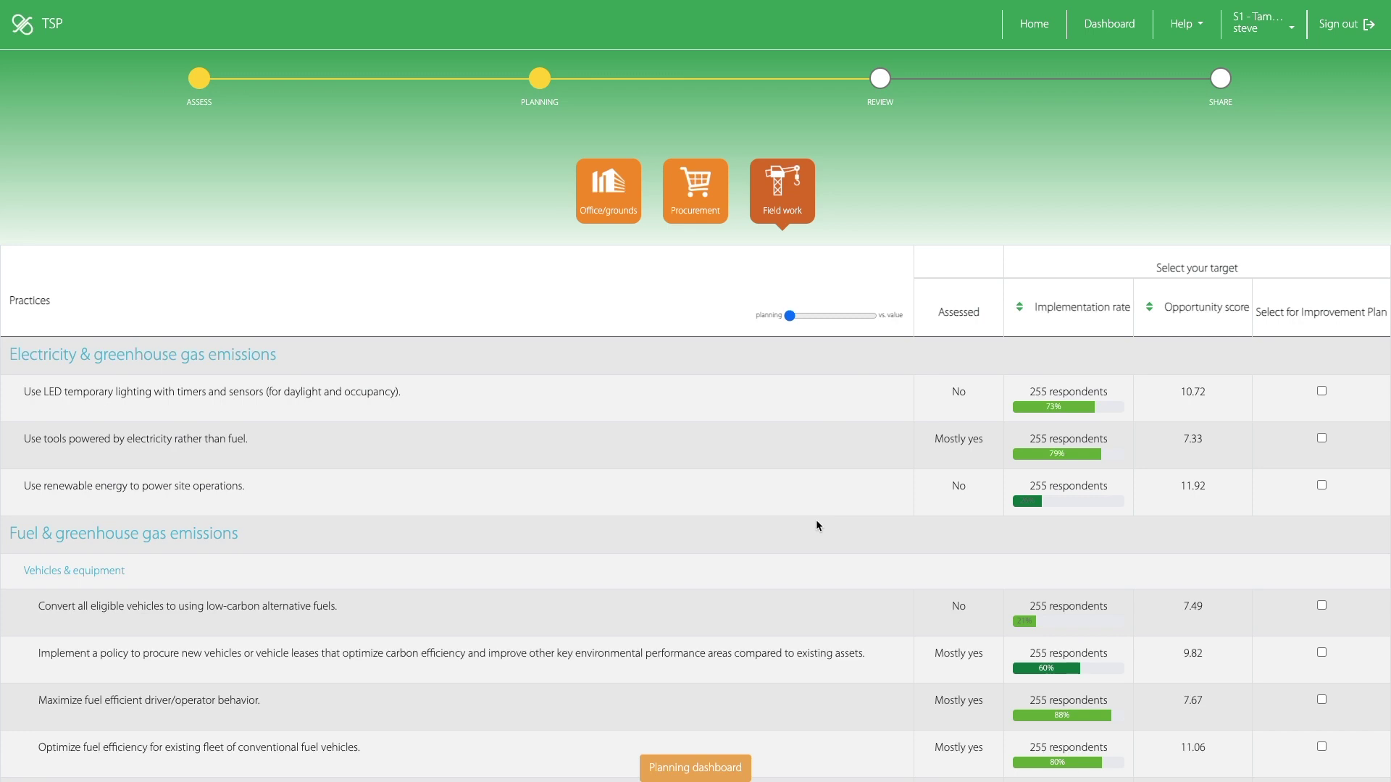
Step: Read the details of the practice "Use renewable energy to power site operations" and select it for the improvement plan
click(194, 486)
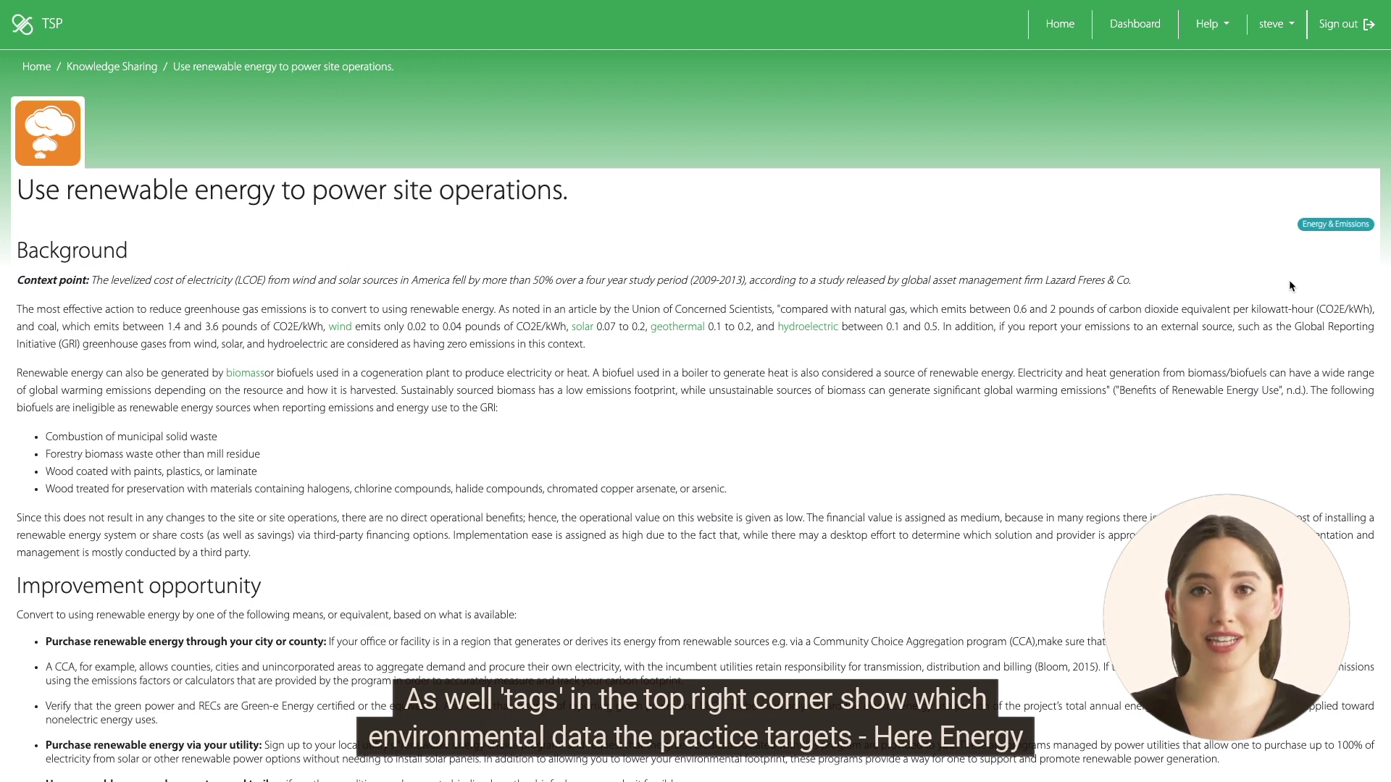
scroll(1270, 328, down, 3)
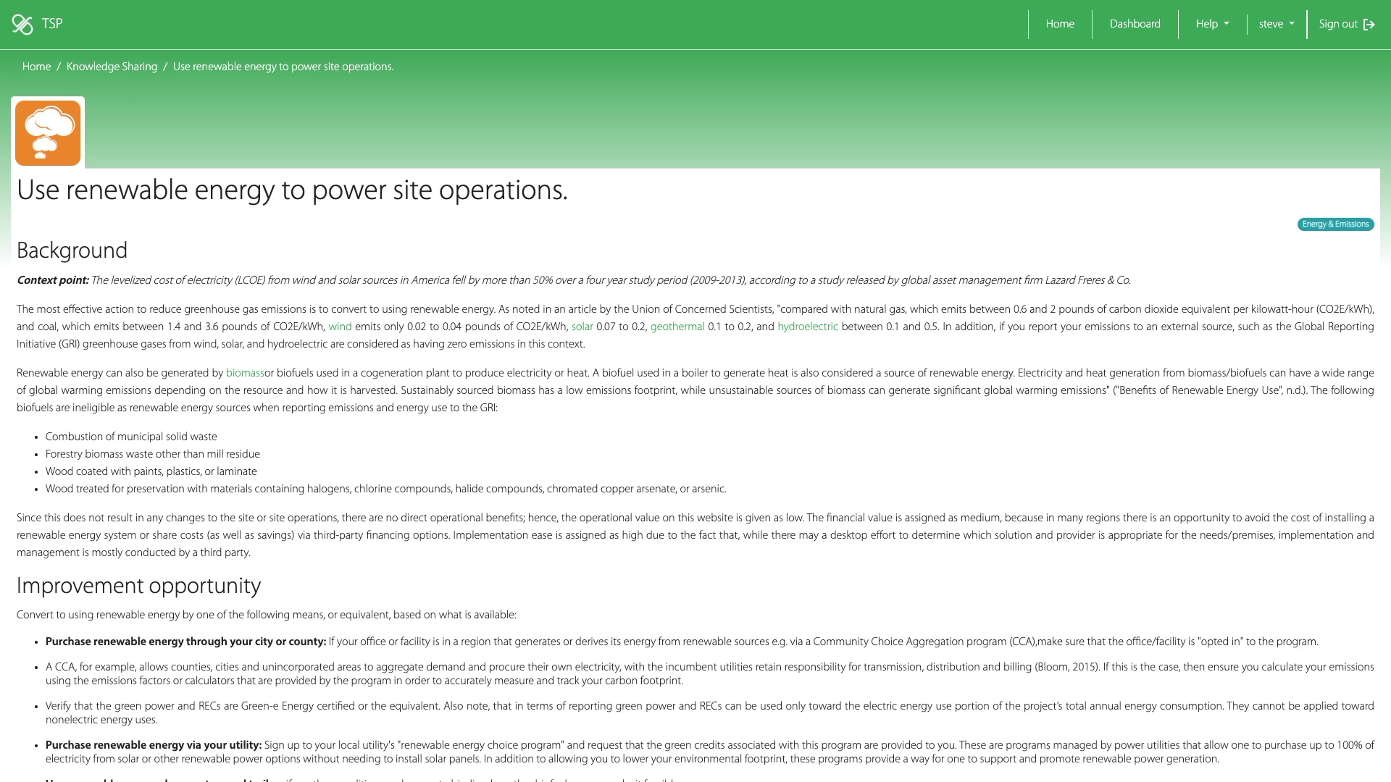
key(alt+Left)
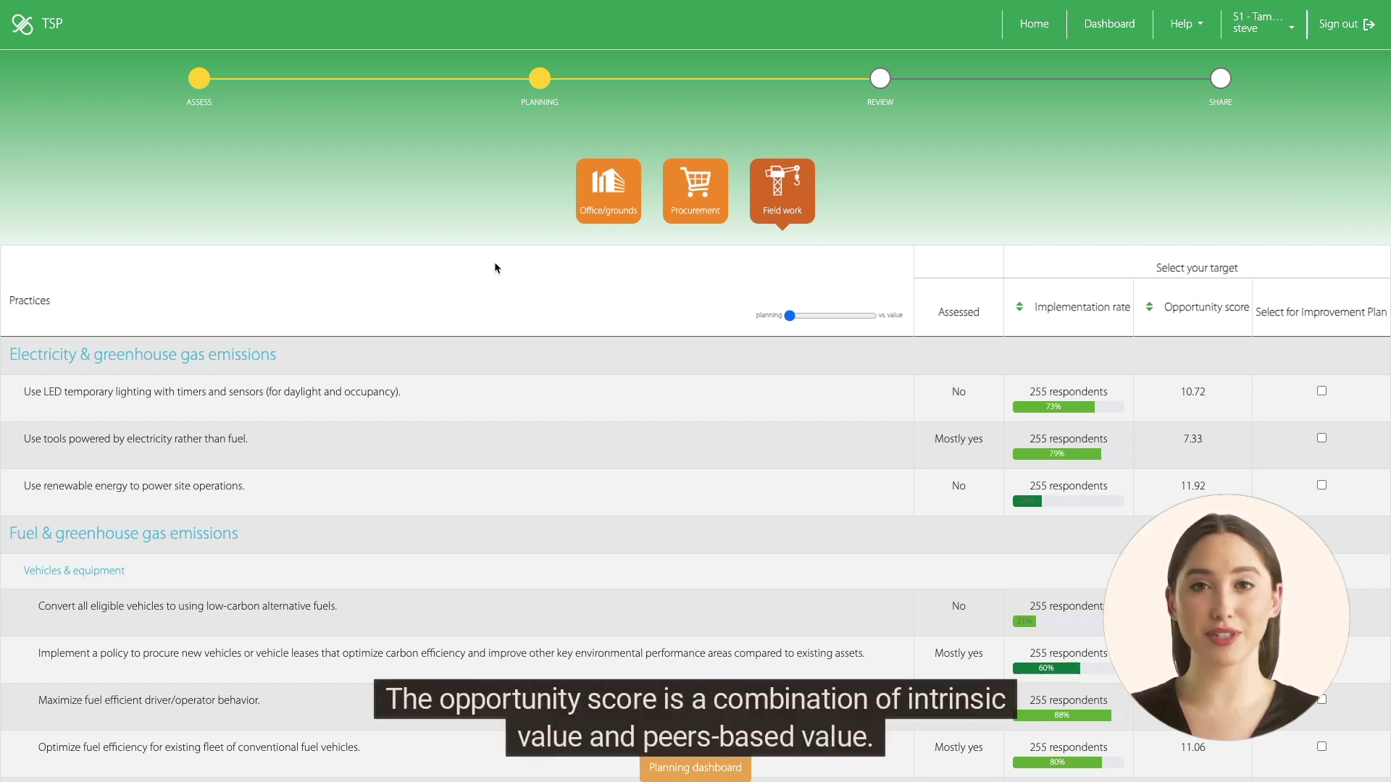
click(1321, 485)
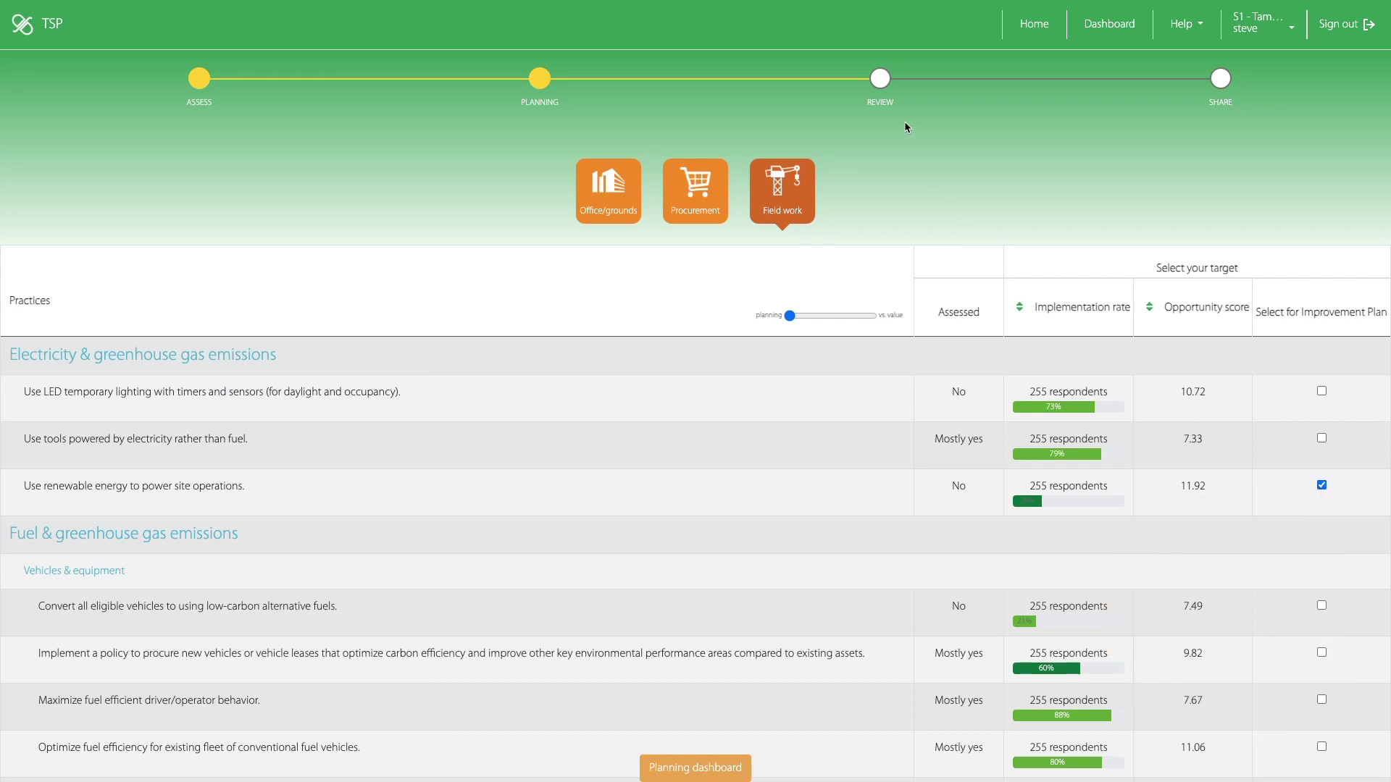
Step: Move to the review stage and examine the report's overall scores, ESG Core answers, and Construction benchmarks and practices
click(879, 102)
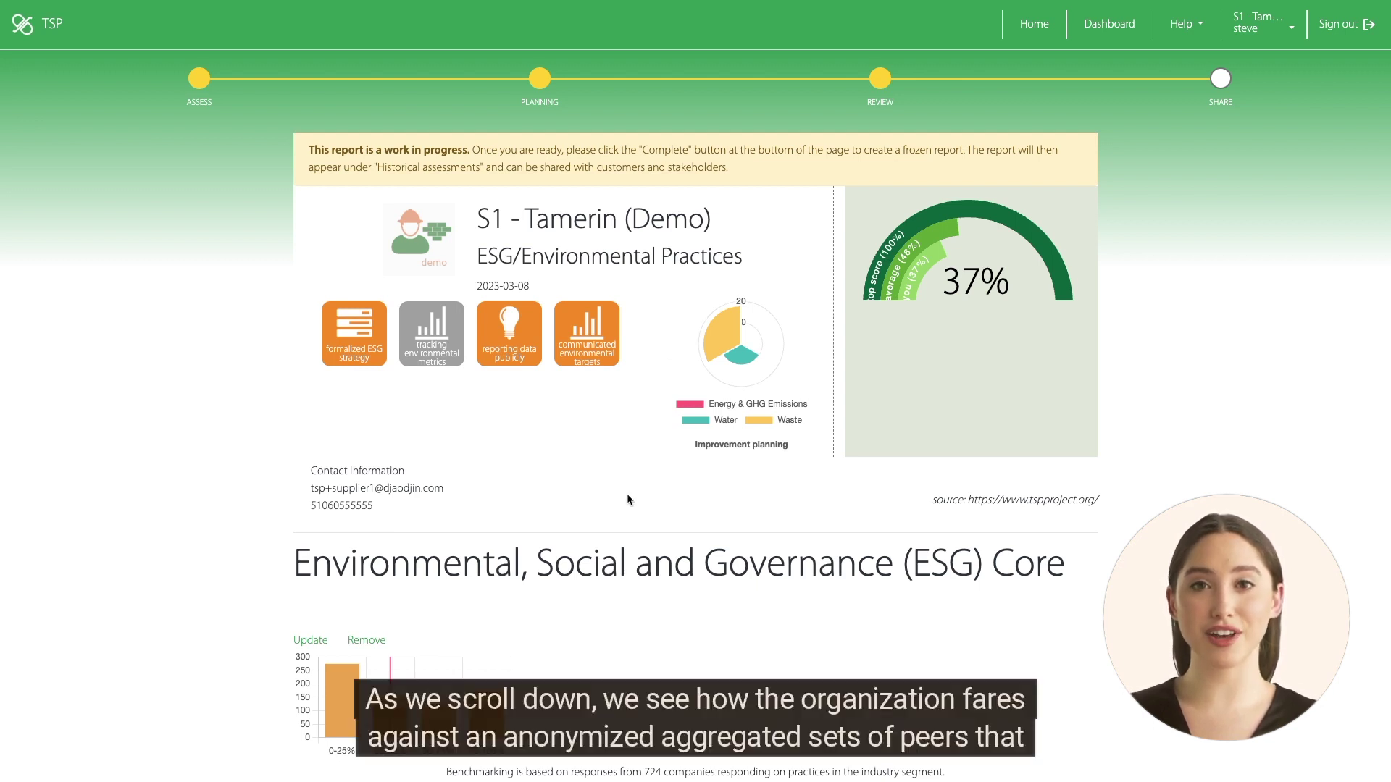
scroll(623, 563, down, 3)
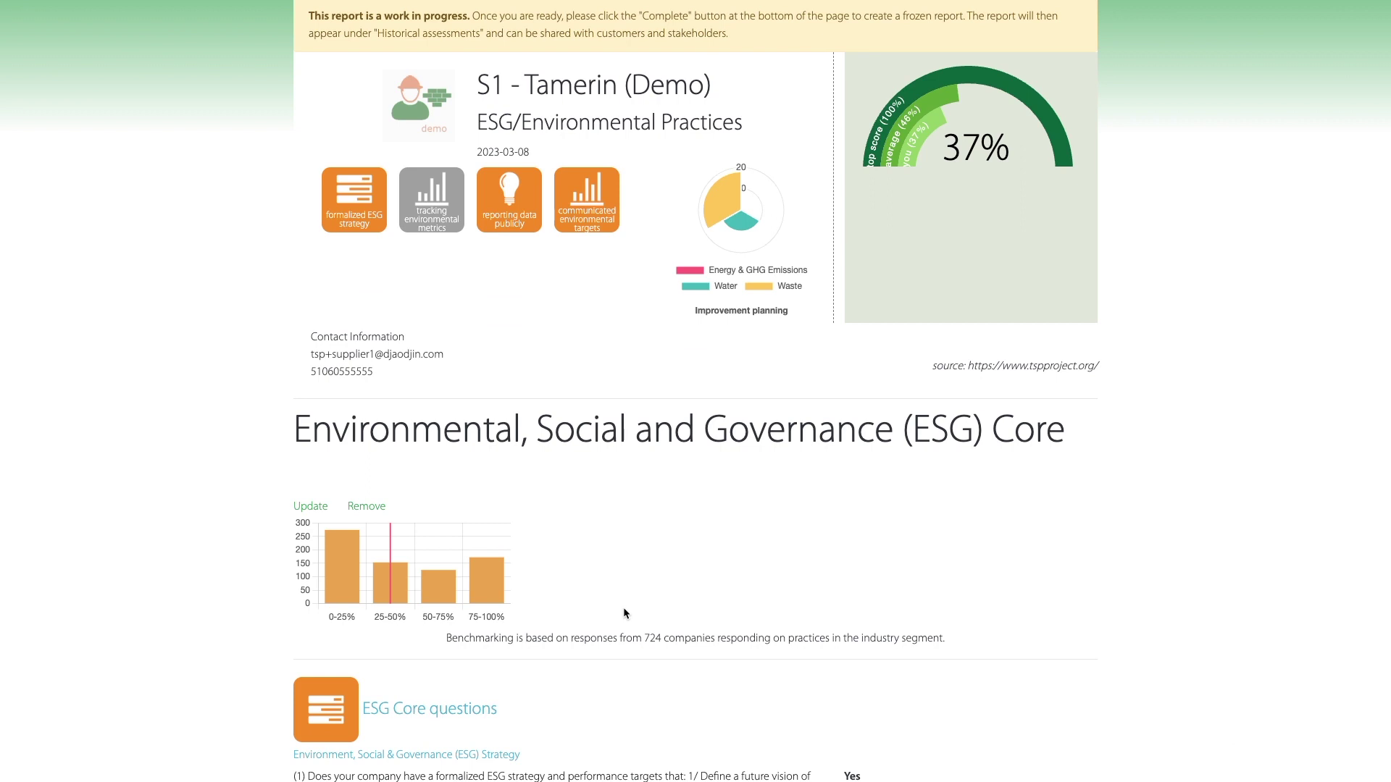
scroll(623, 609, down, 10)
scroll(623, 611, down, 15)
scroll(624, 609, down, 20)
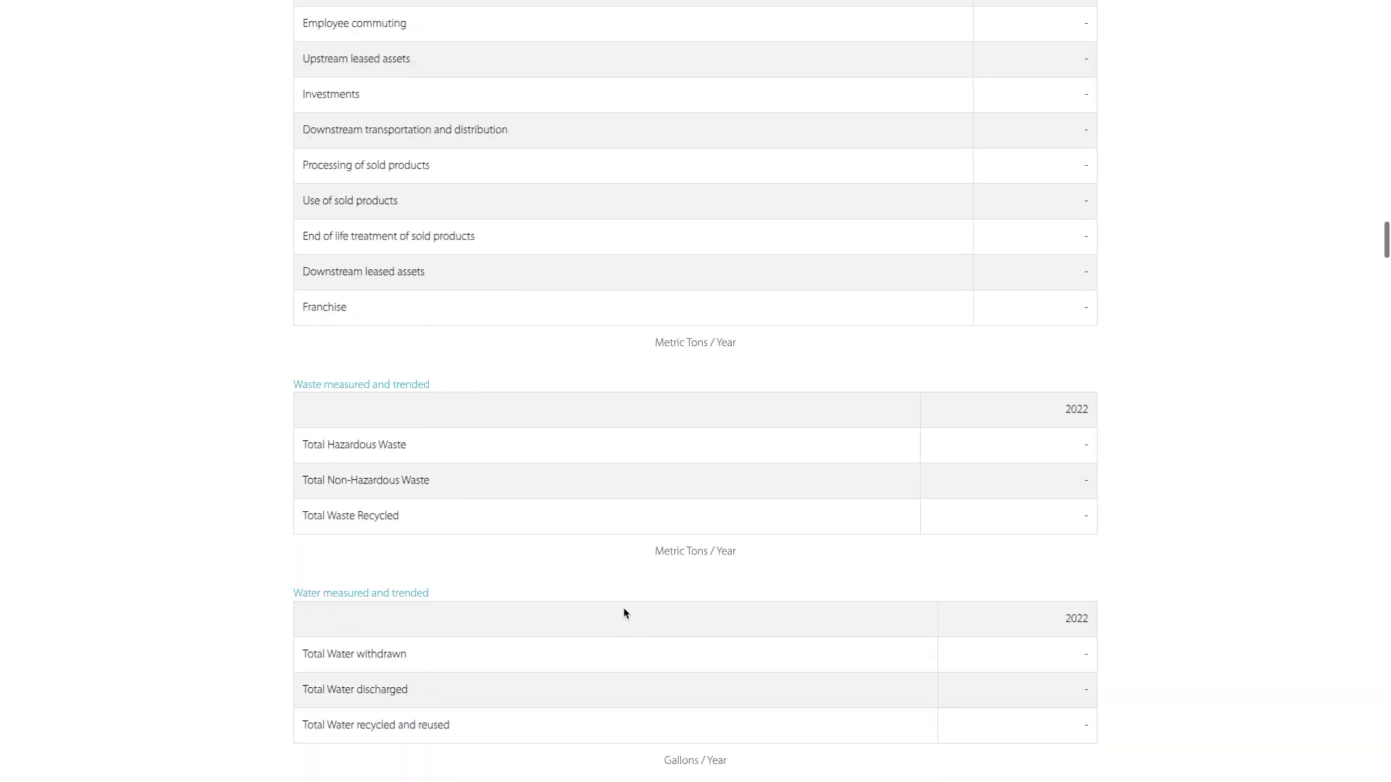
scroll(623, 613, down, 20)
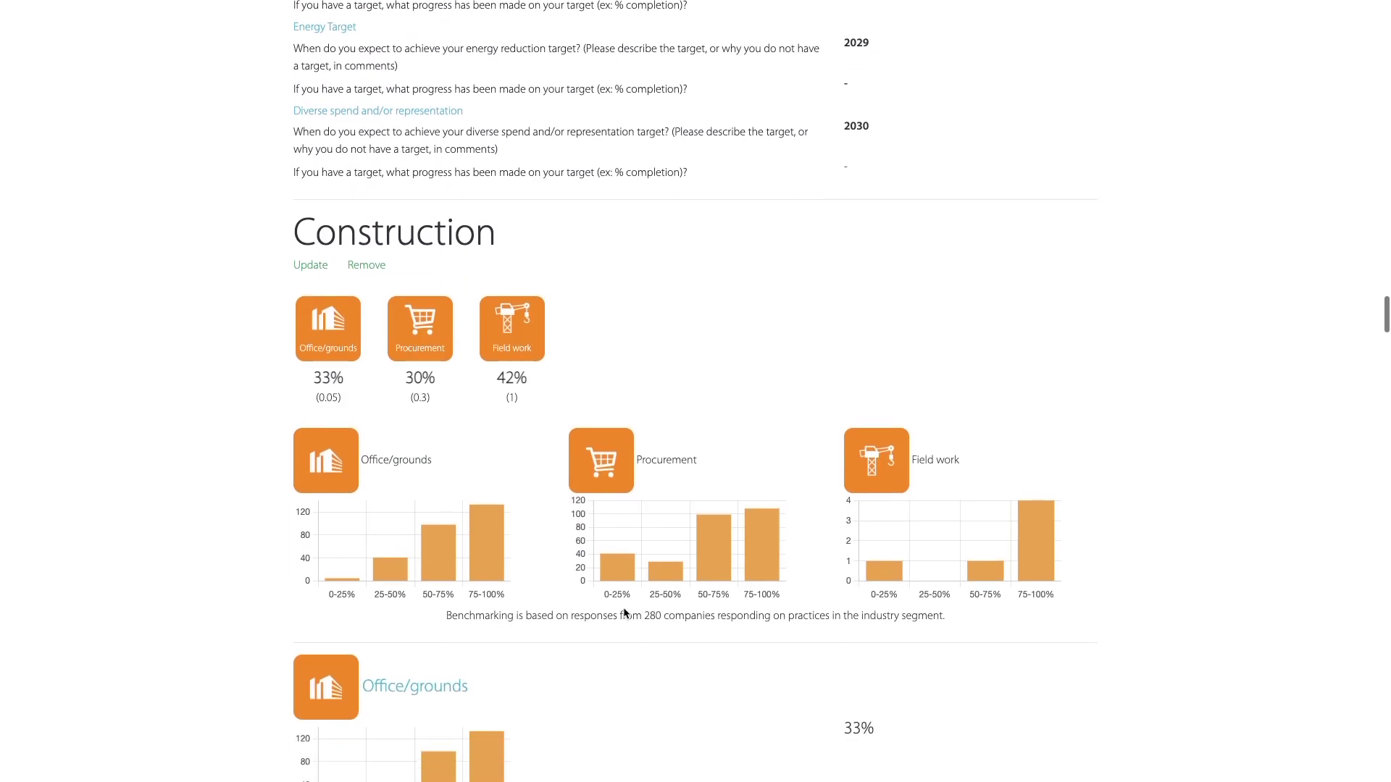
scroll(623, 613, down, 4)
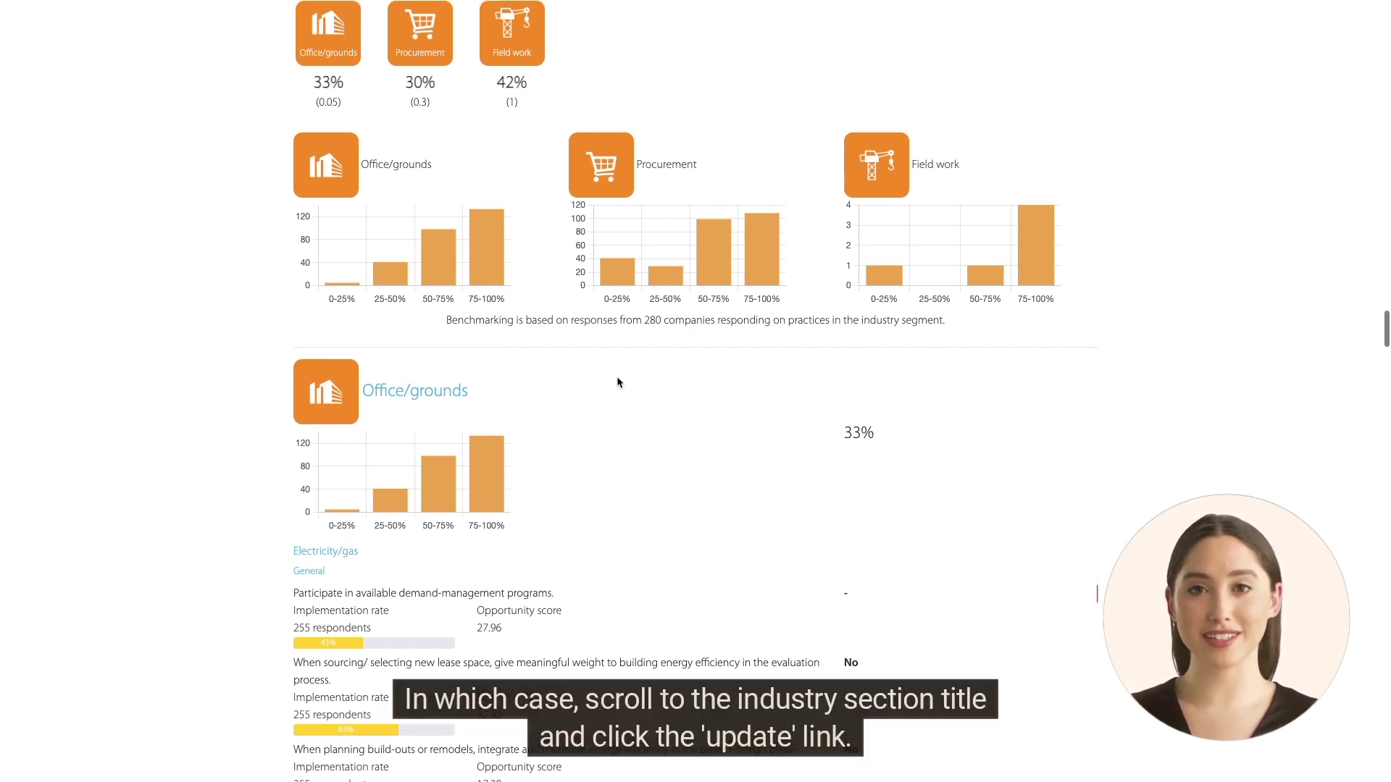
scroll(617, 381, up, 5)
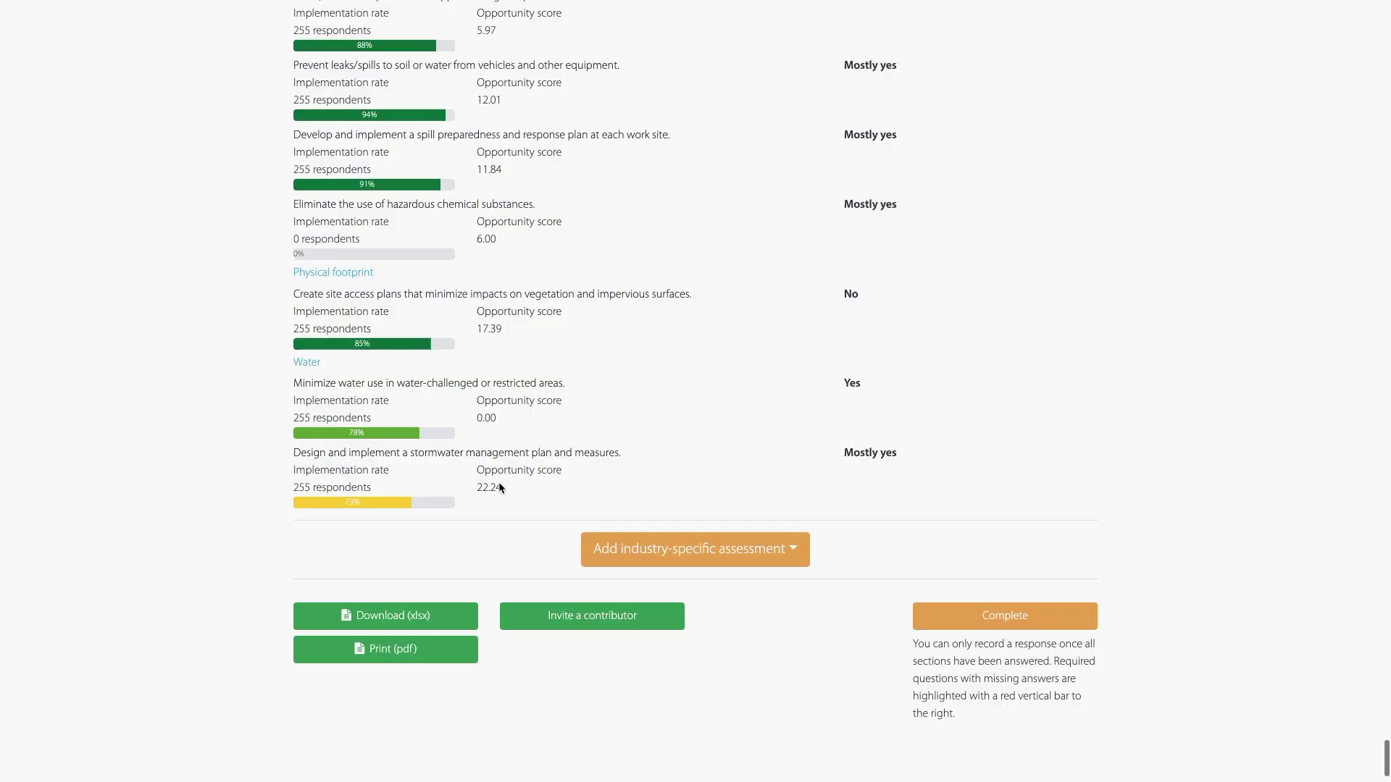
Step: Review the industry segments available for adding another industry-specific assessment, and close the list without choosing one
scroll(498, 484, down, 1)
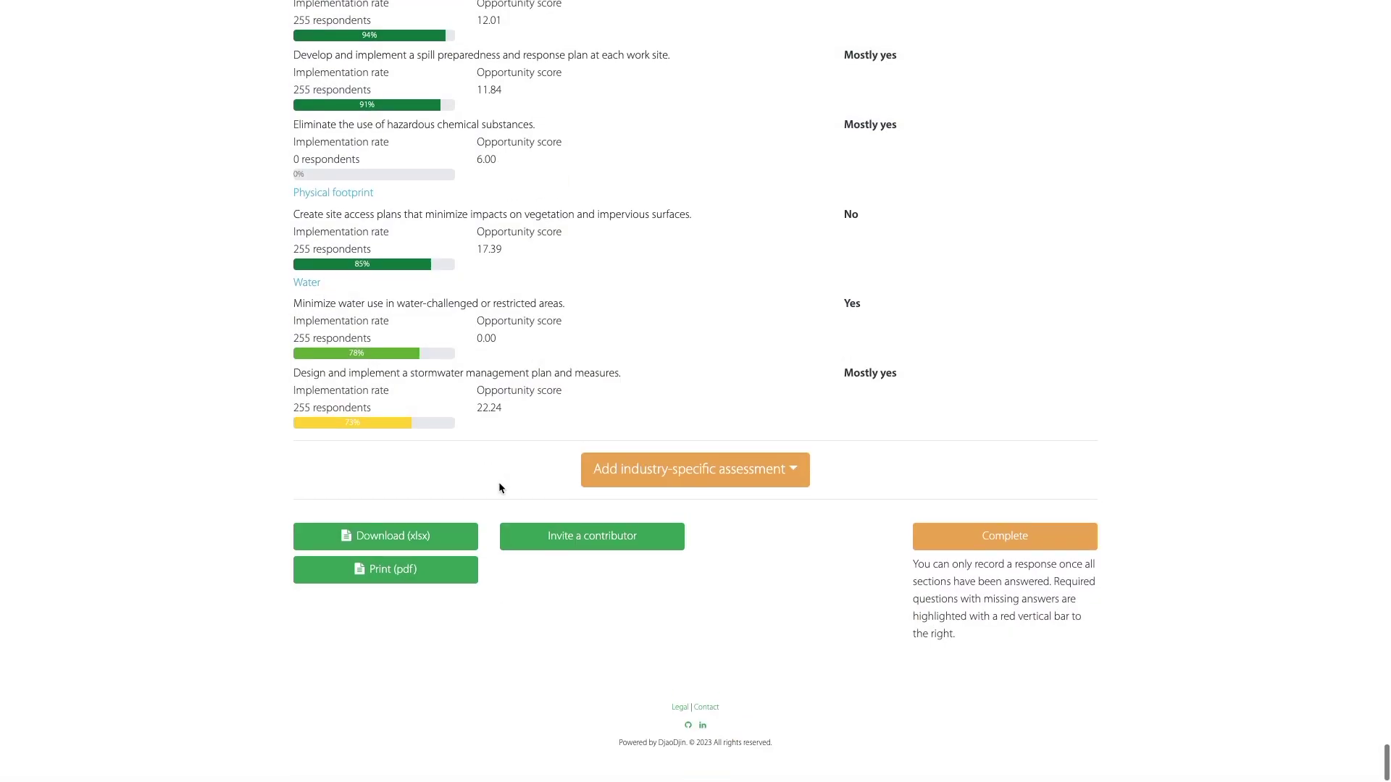
click(690, 485)
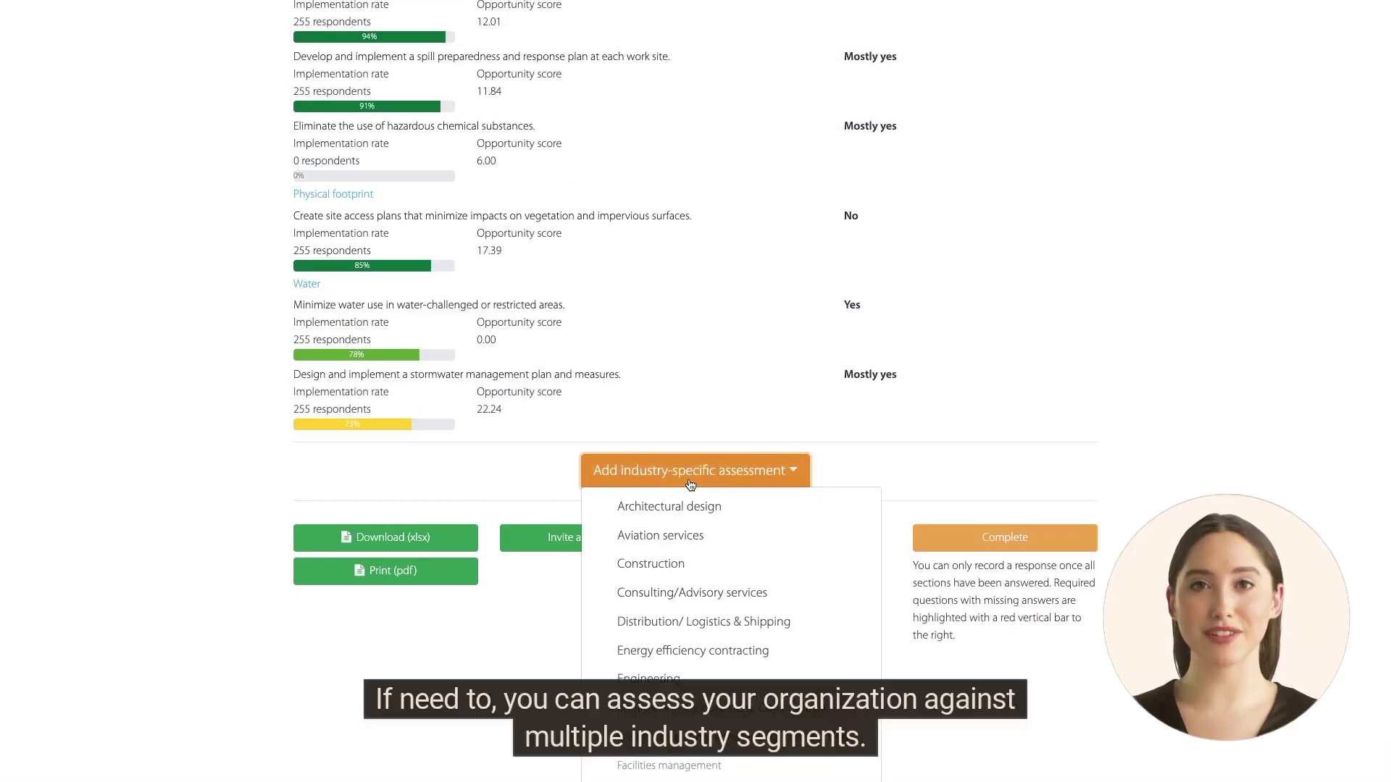
click(690, 484)
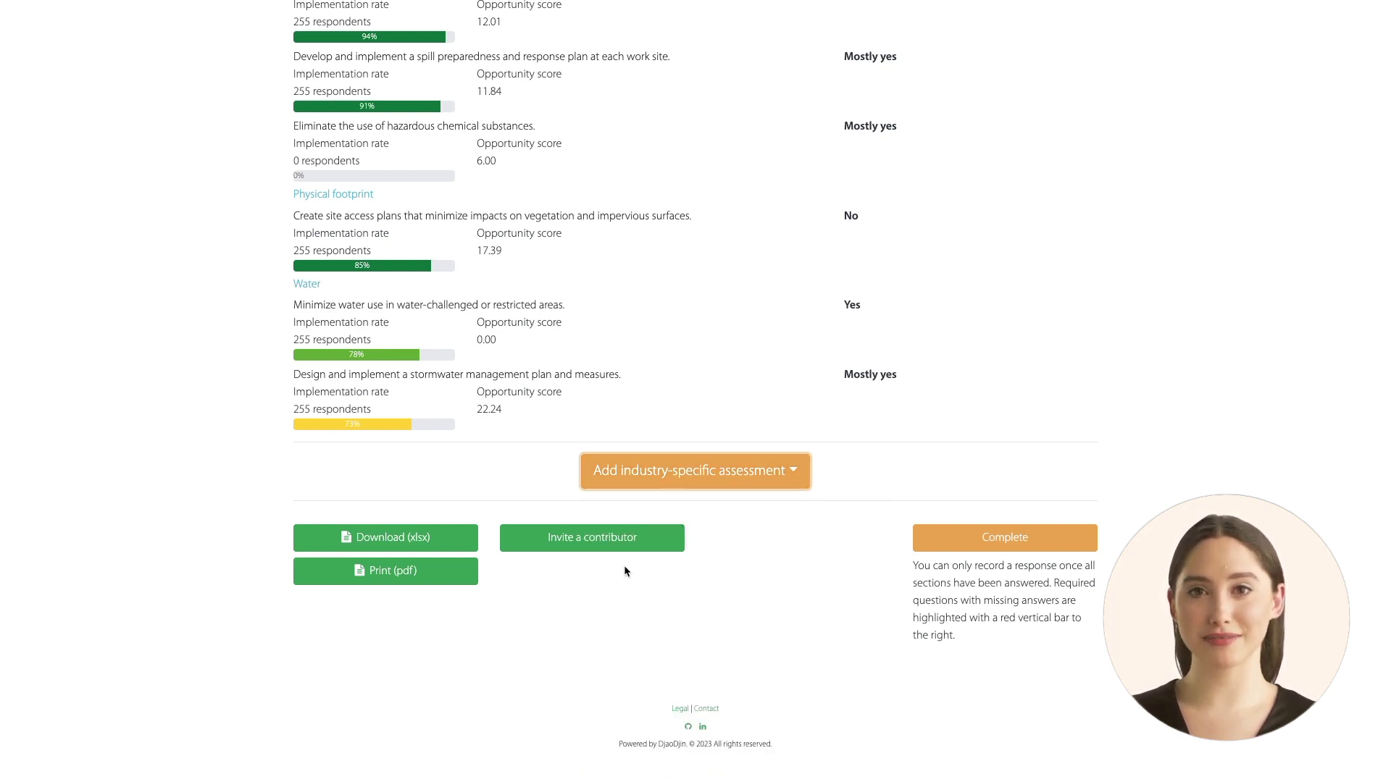
Step: Complete the assessment and accept Energy Utility (Demo)'s request for a copy of the ESG/Environmental Practices
click(1027, 547)
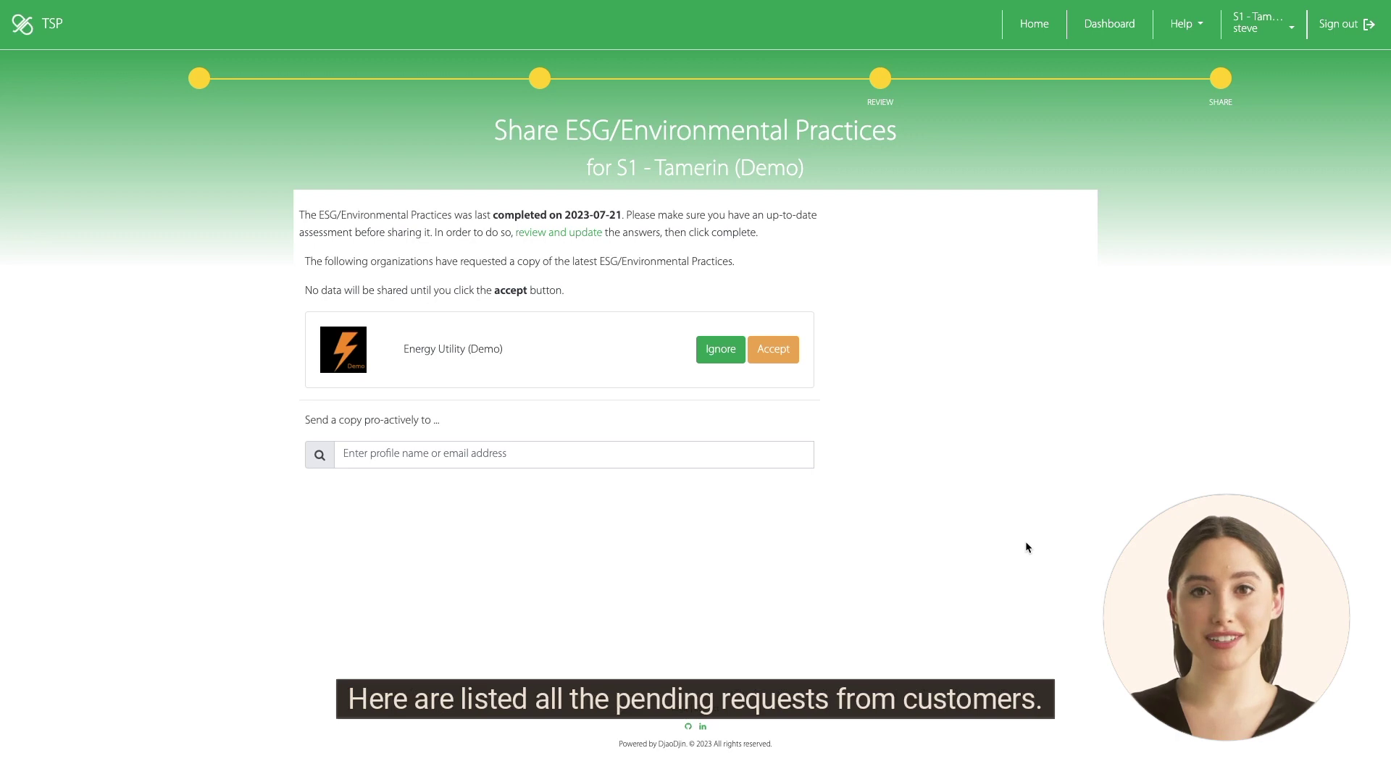
click(770, 352)
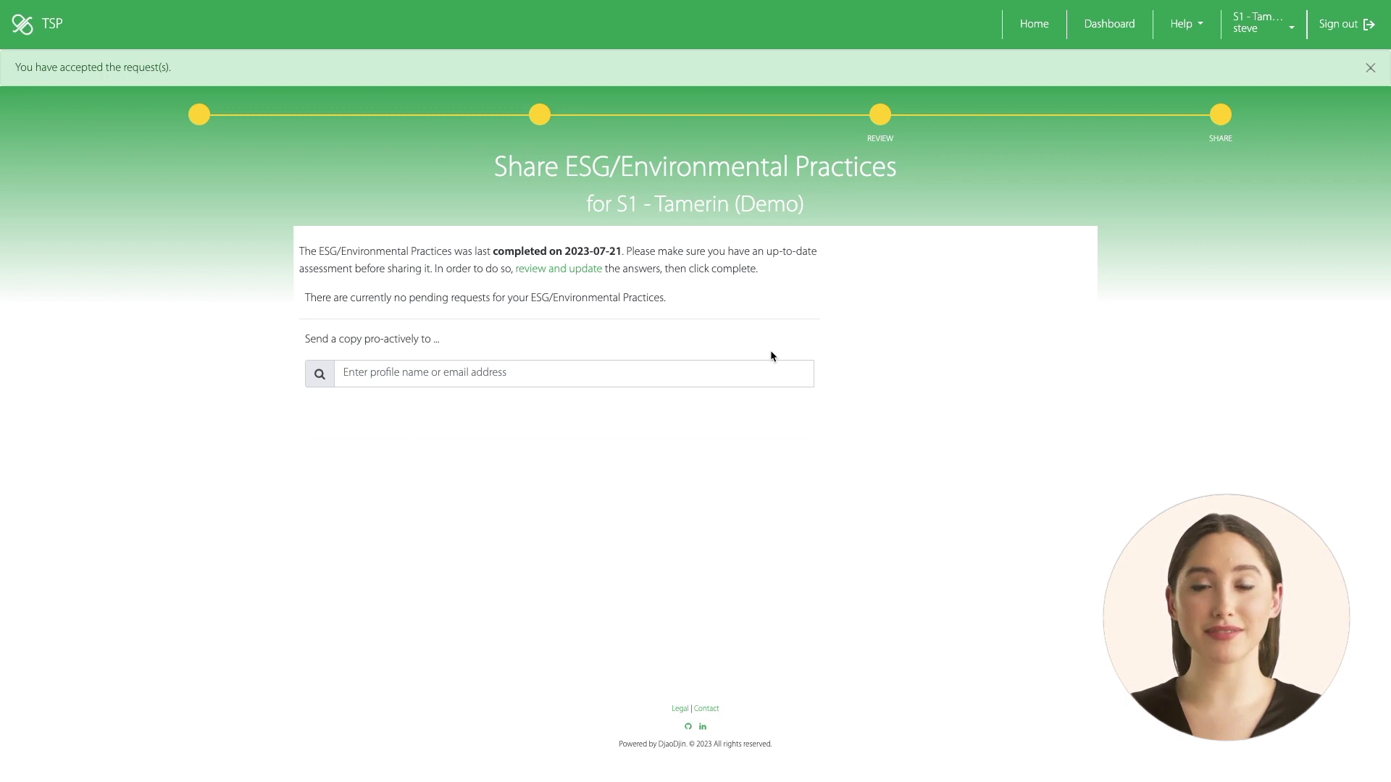
Step: Return to the organization's homepage and open its historical assessments
click(1043, 26)
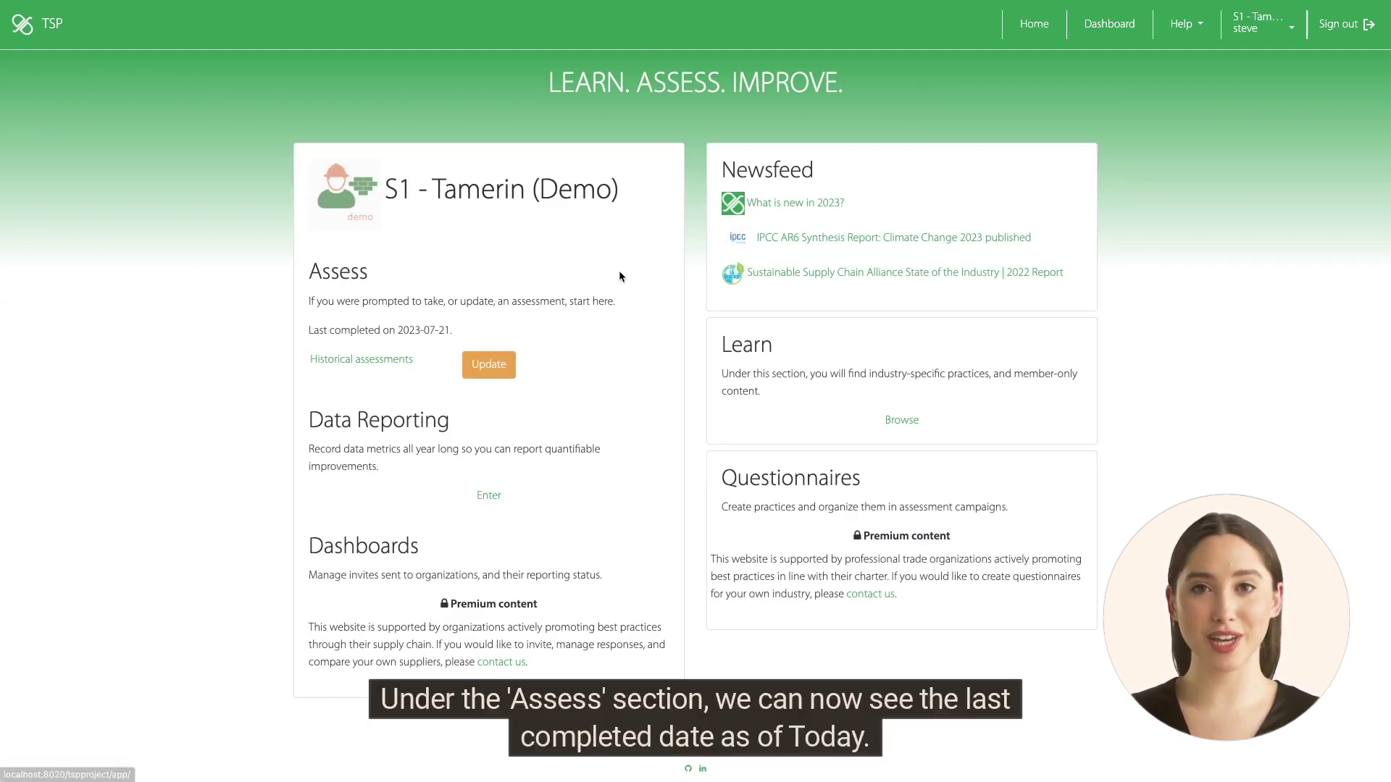
click(382, 360)
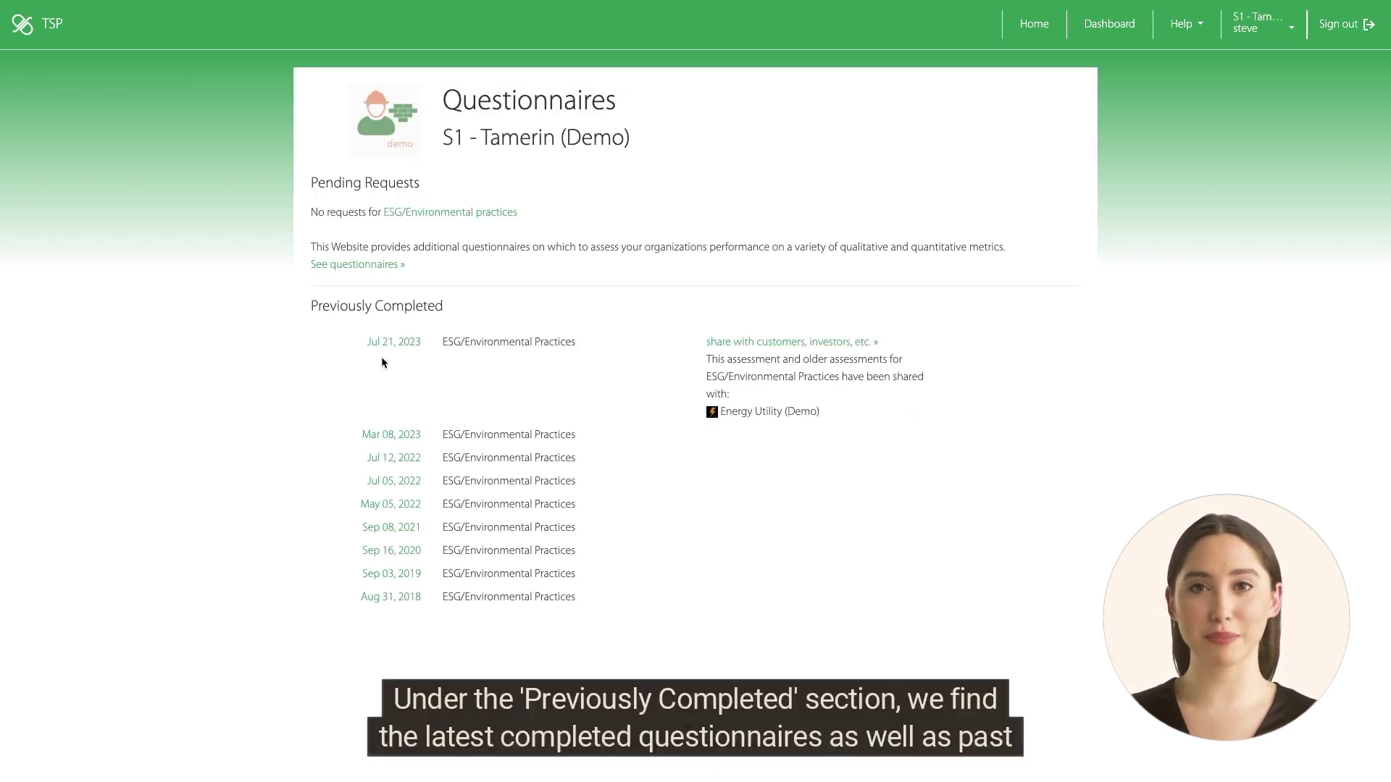